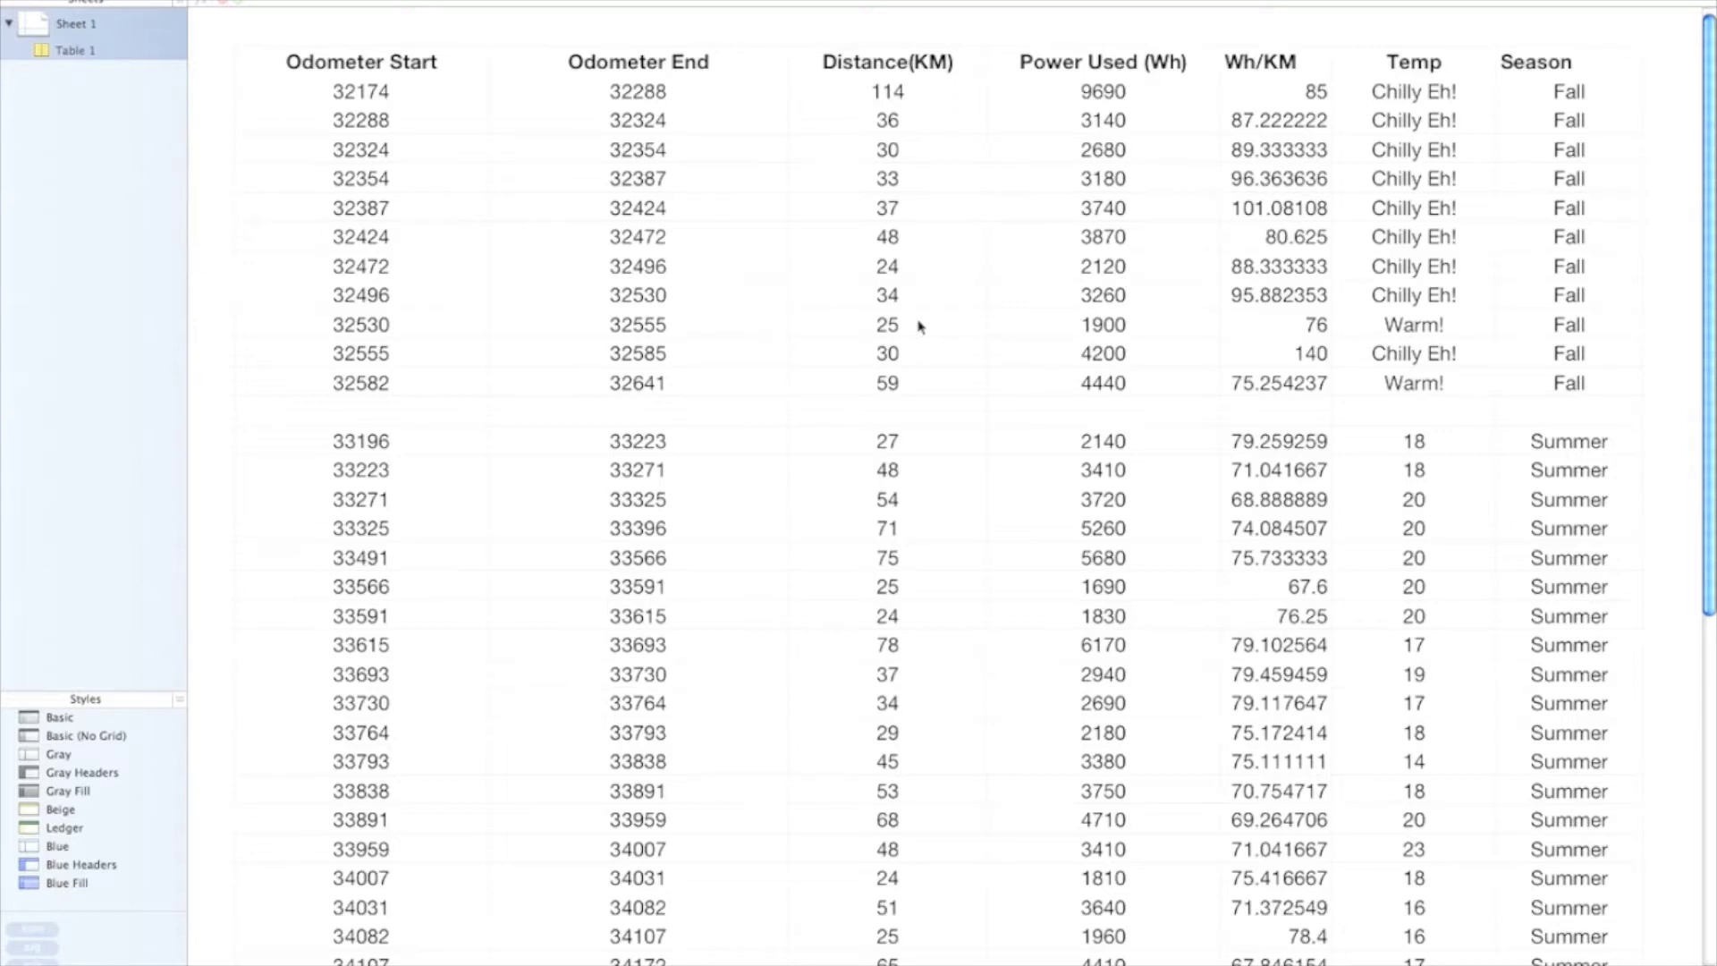
Examine the summer trip rows, especially rows 16 and 27, and the Temp column of the ride log.
{"action": "scroll", "coordinate": [920, 327], "scroll_direction": "down", "scroll_amount": 3}
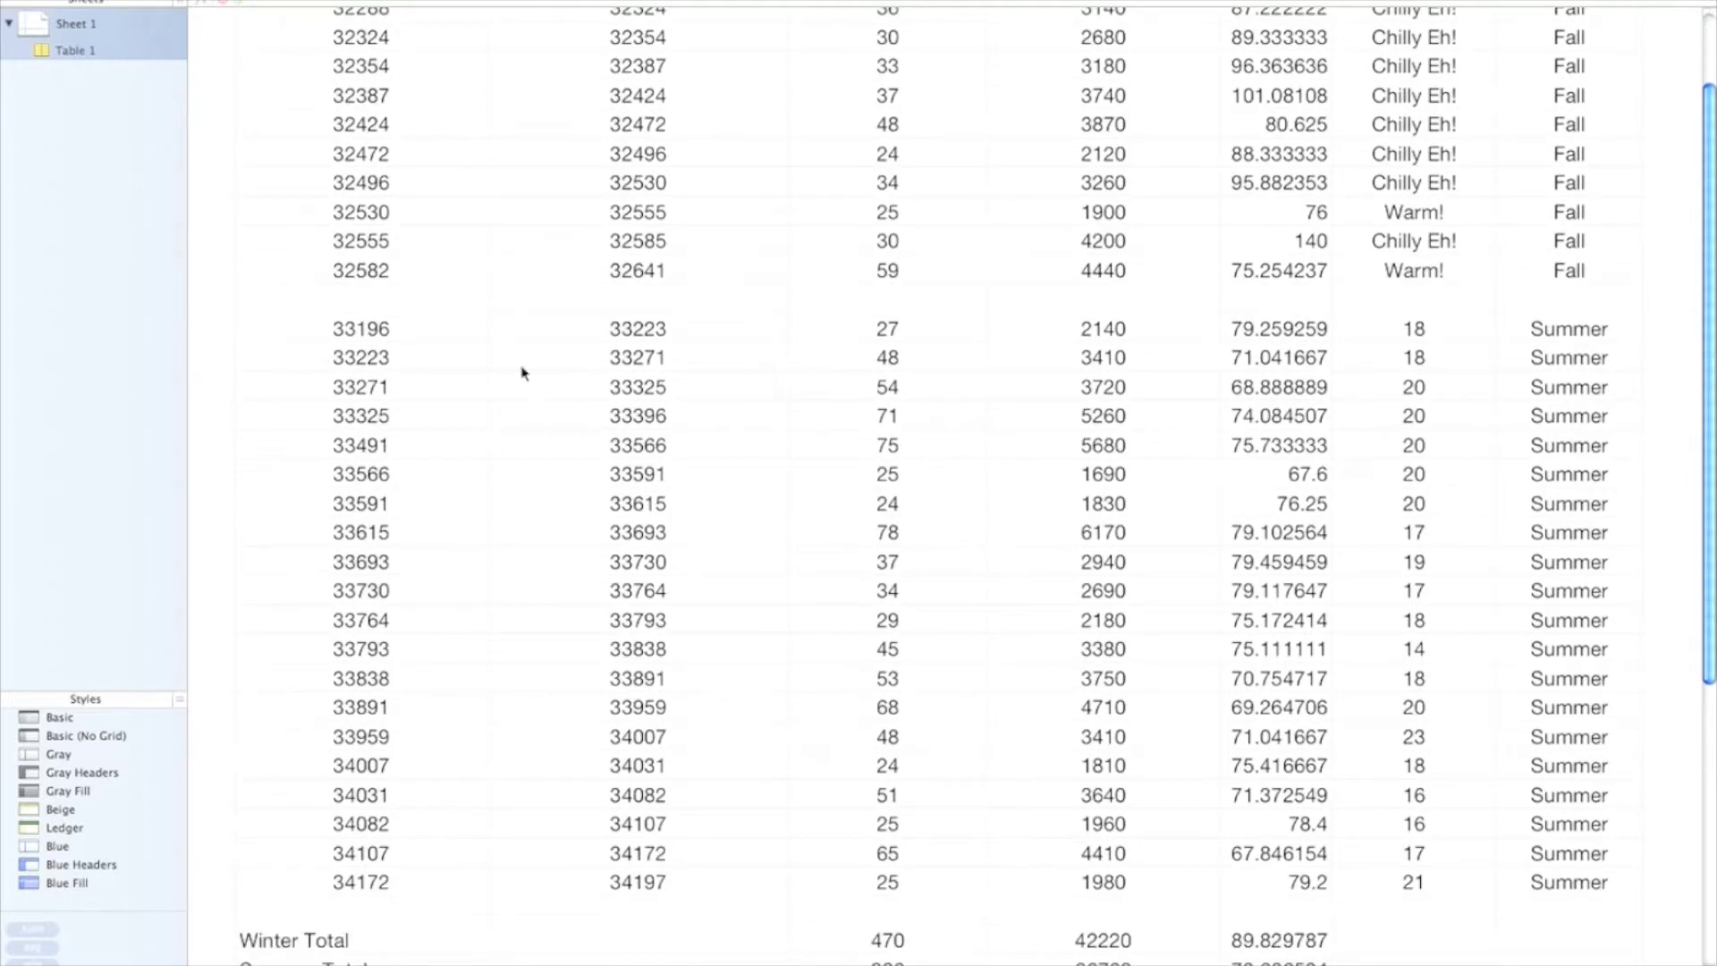
{"action": "left_click", "coordinate": [295, 393]}
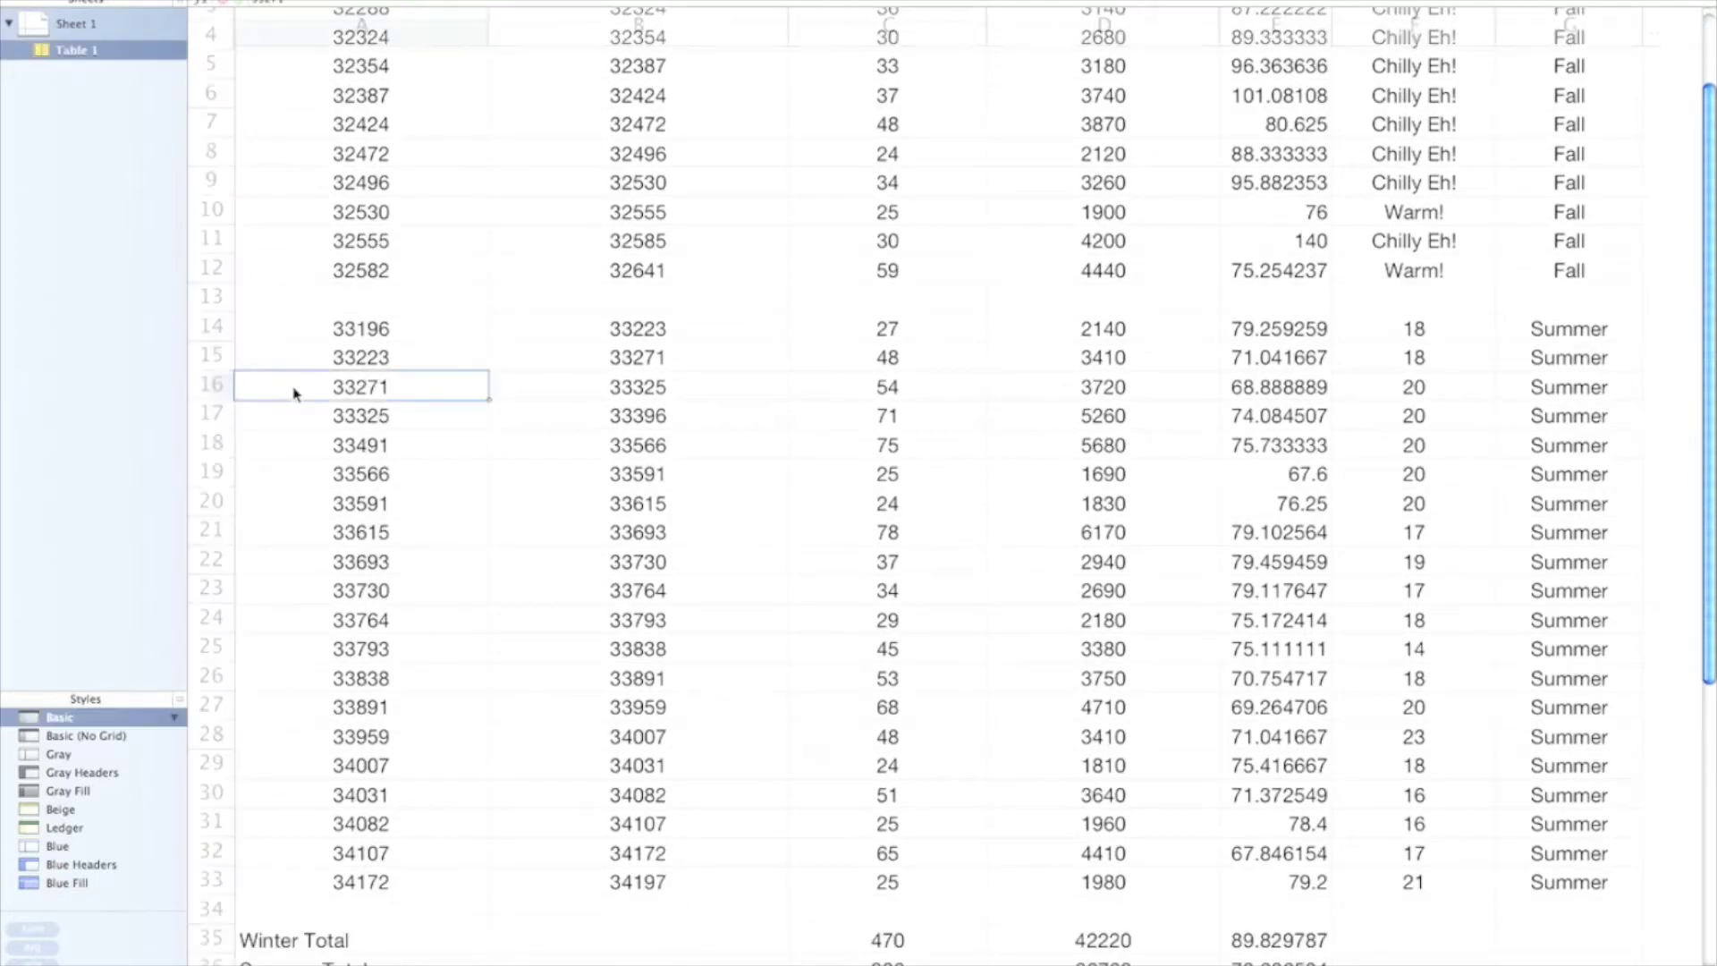
{"action": "left_click", "coordinate": [209, 384]}
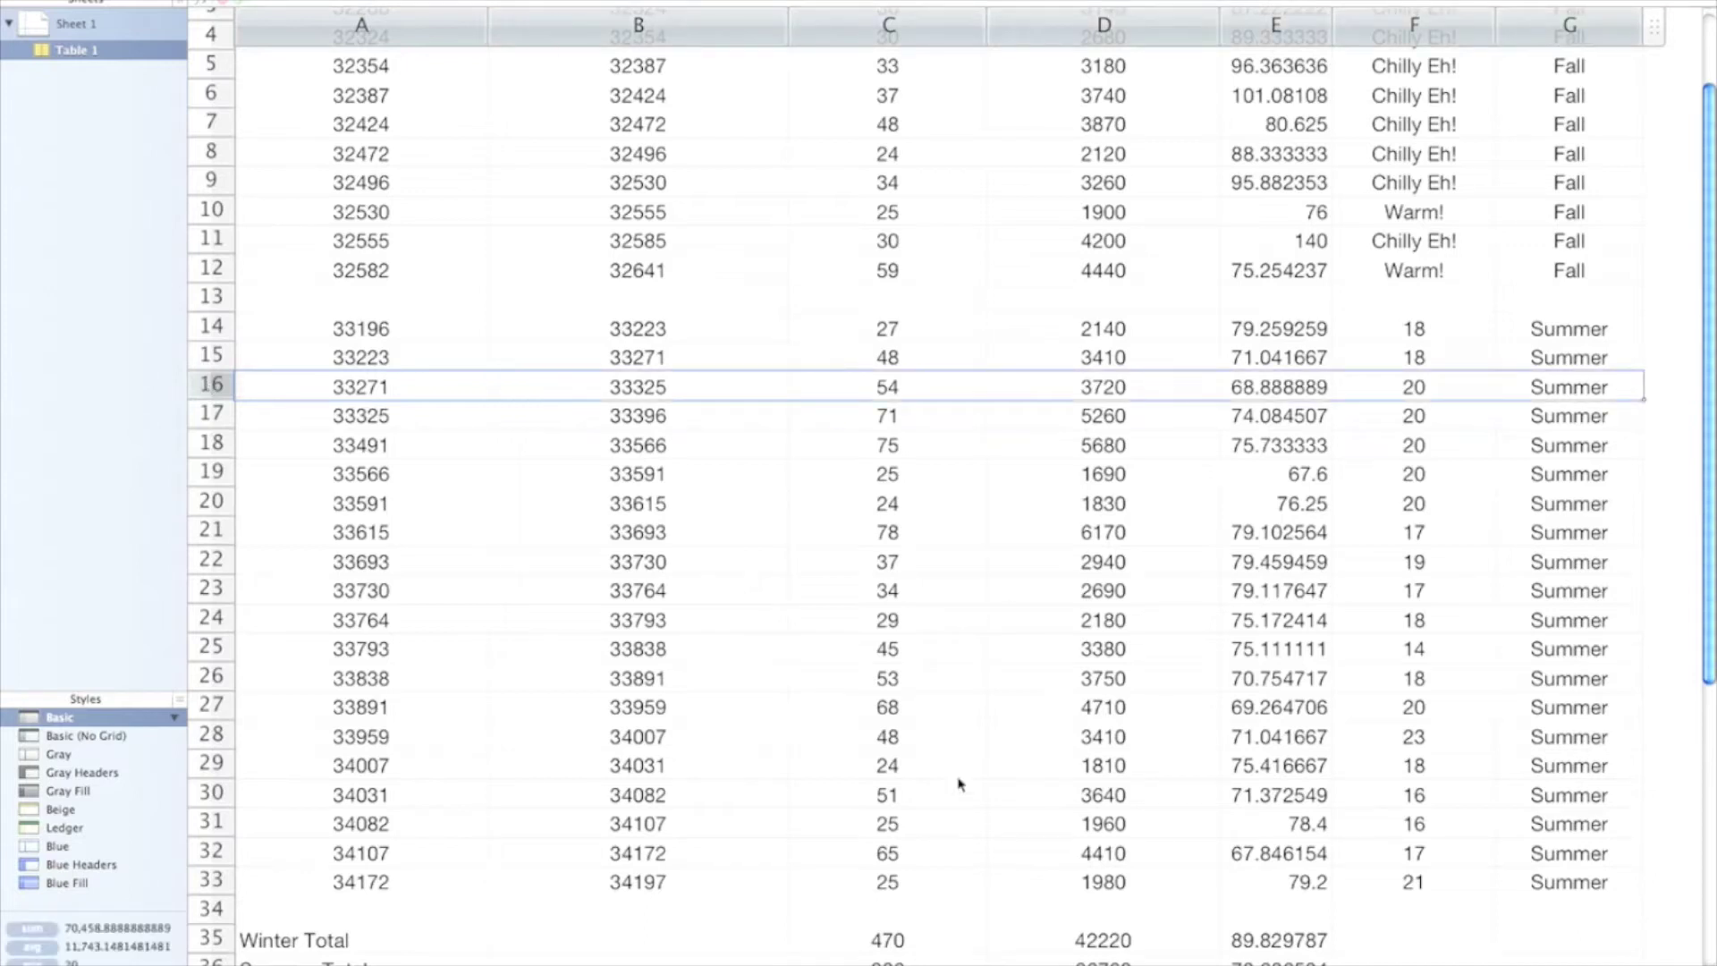
{"action": "left_click", "coordinate": [213, 706]}
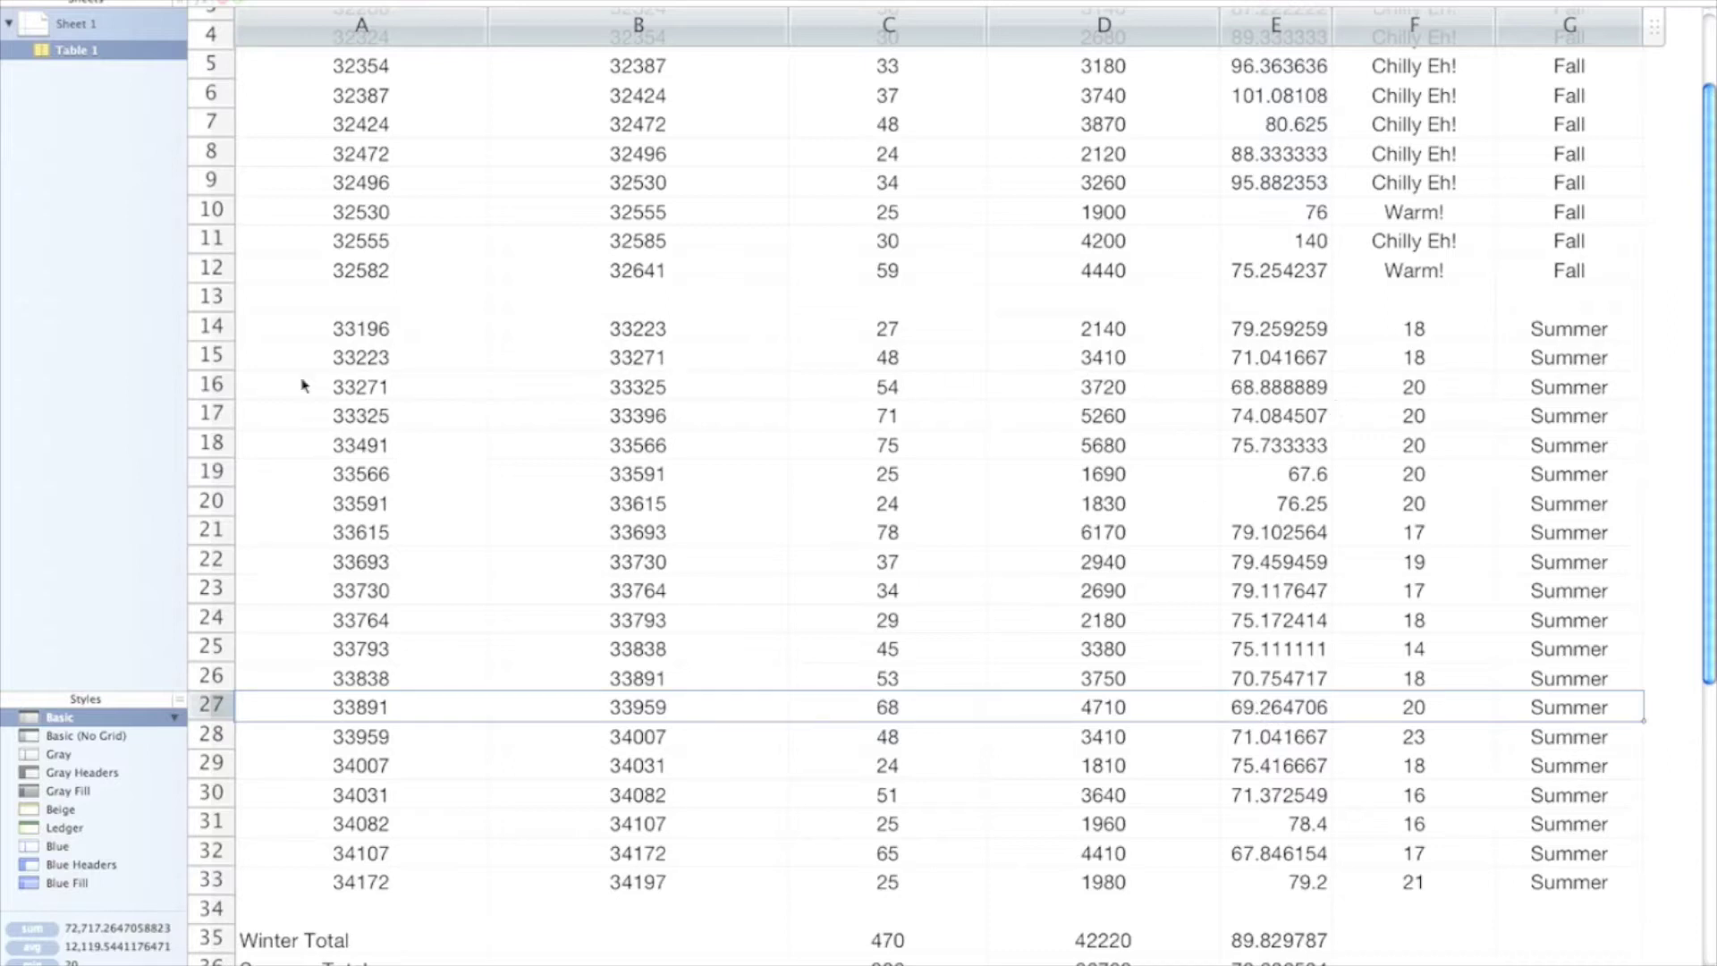
{"action": "left_click", "coordinate": [211, 390]}
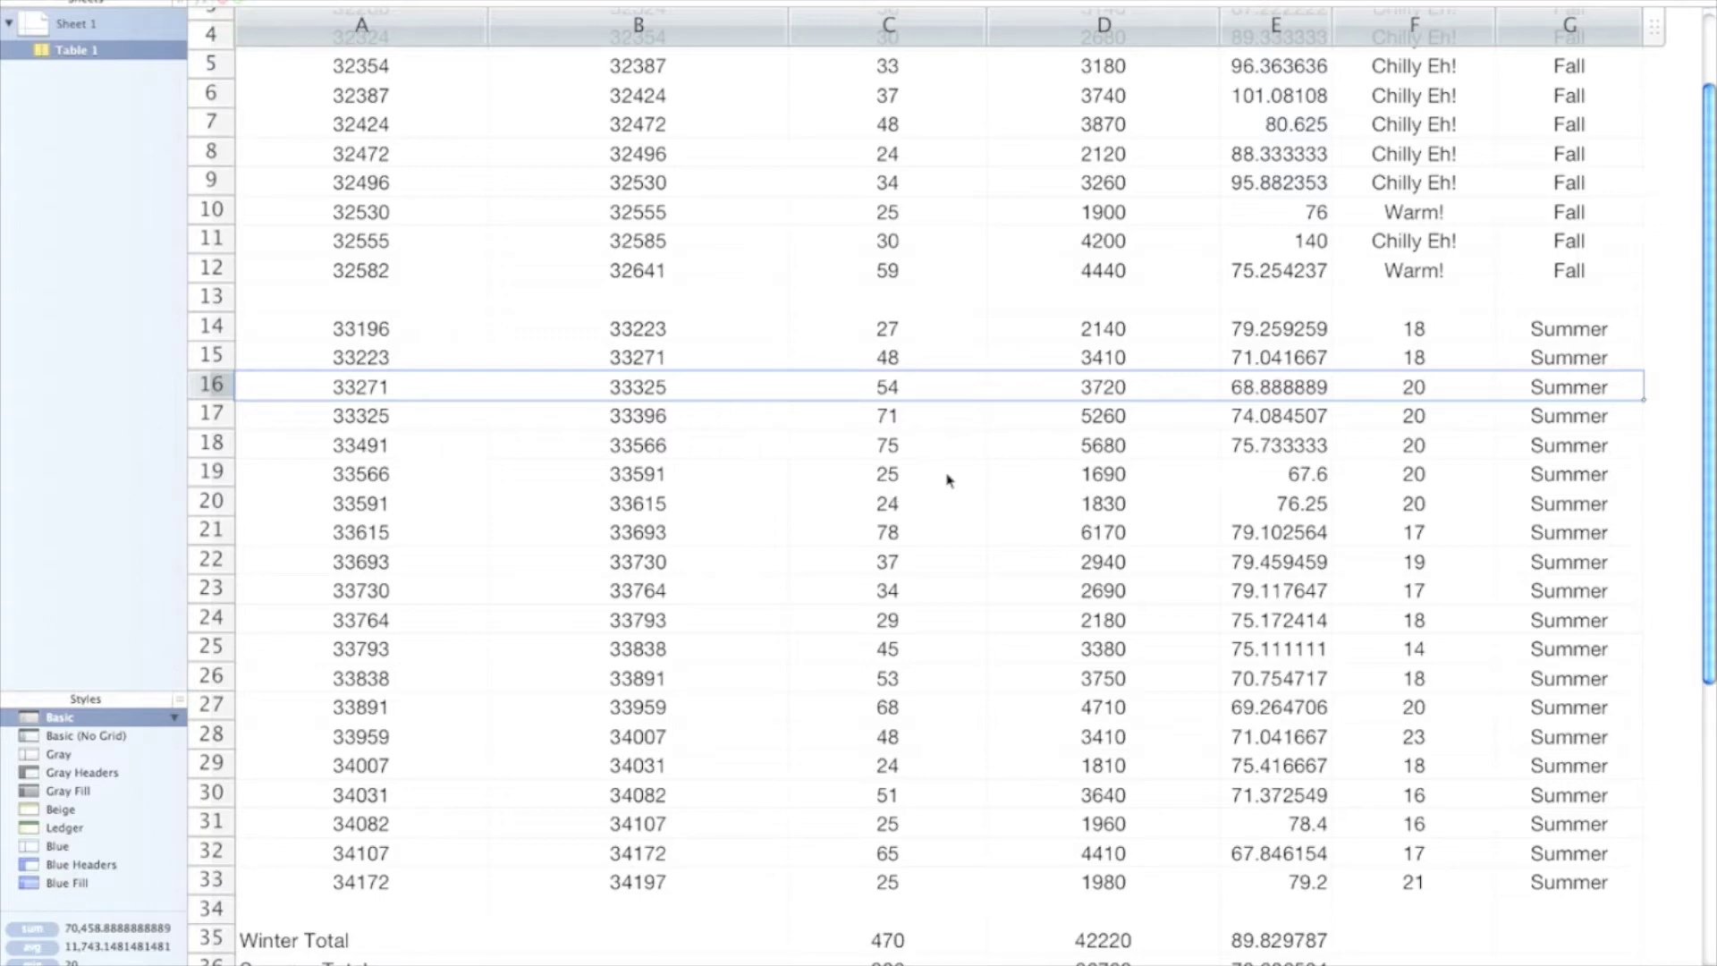
{"action": "scroll", "coordinate": [944, 483], "scroll_direction": "down", "scroll_amount": 3}
{"action": "key", "text": "F12"}
{"action": "key", "text": "F12"}
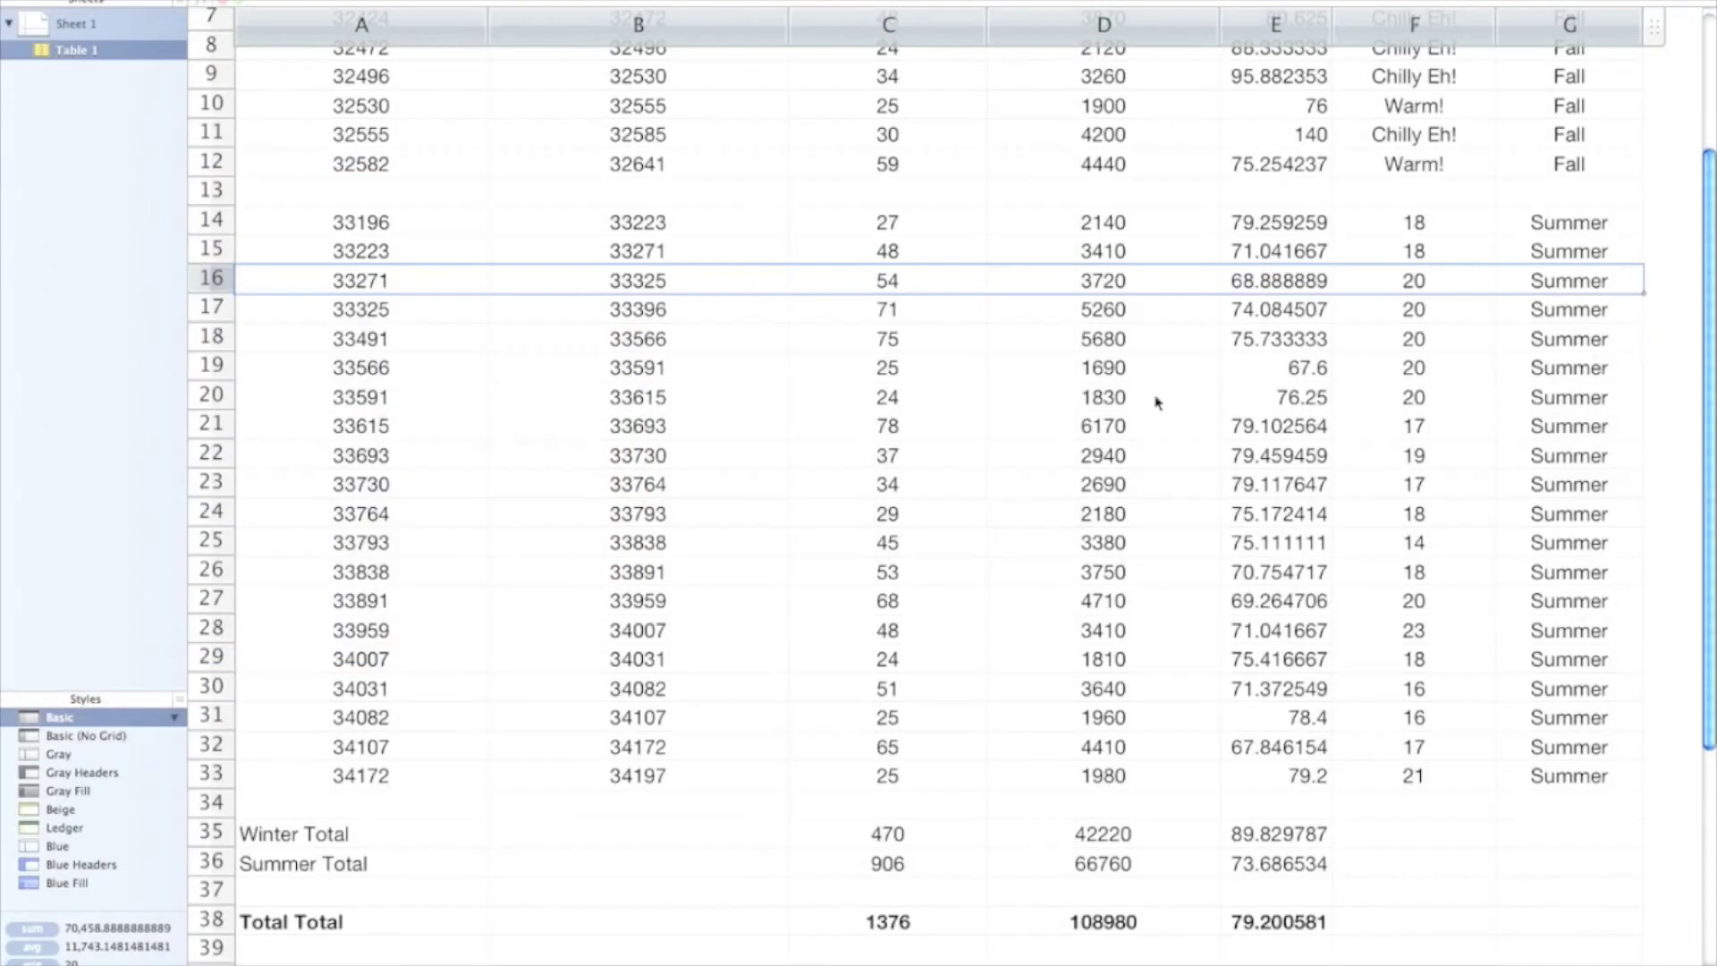
{"action": "scroll", "coordinate": [1485, 246], "scroll_direction": "up", "scroll_amount": 2}
{"action": "scroll", "coordinate": [1484, 246], "scroll_direction": "up", "scroll_amount": 2}
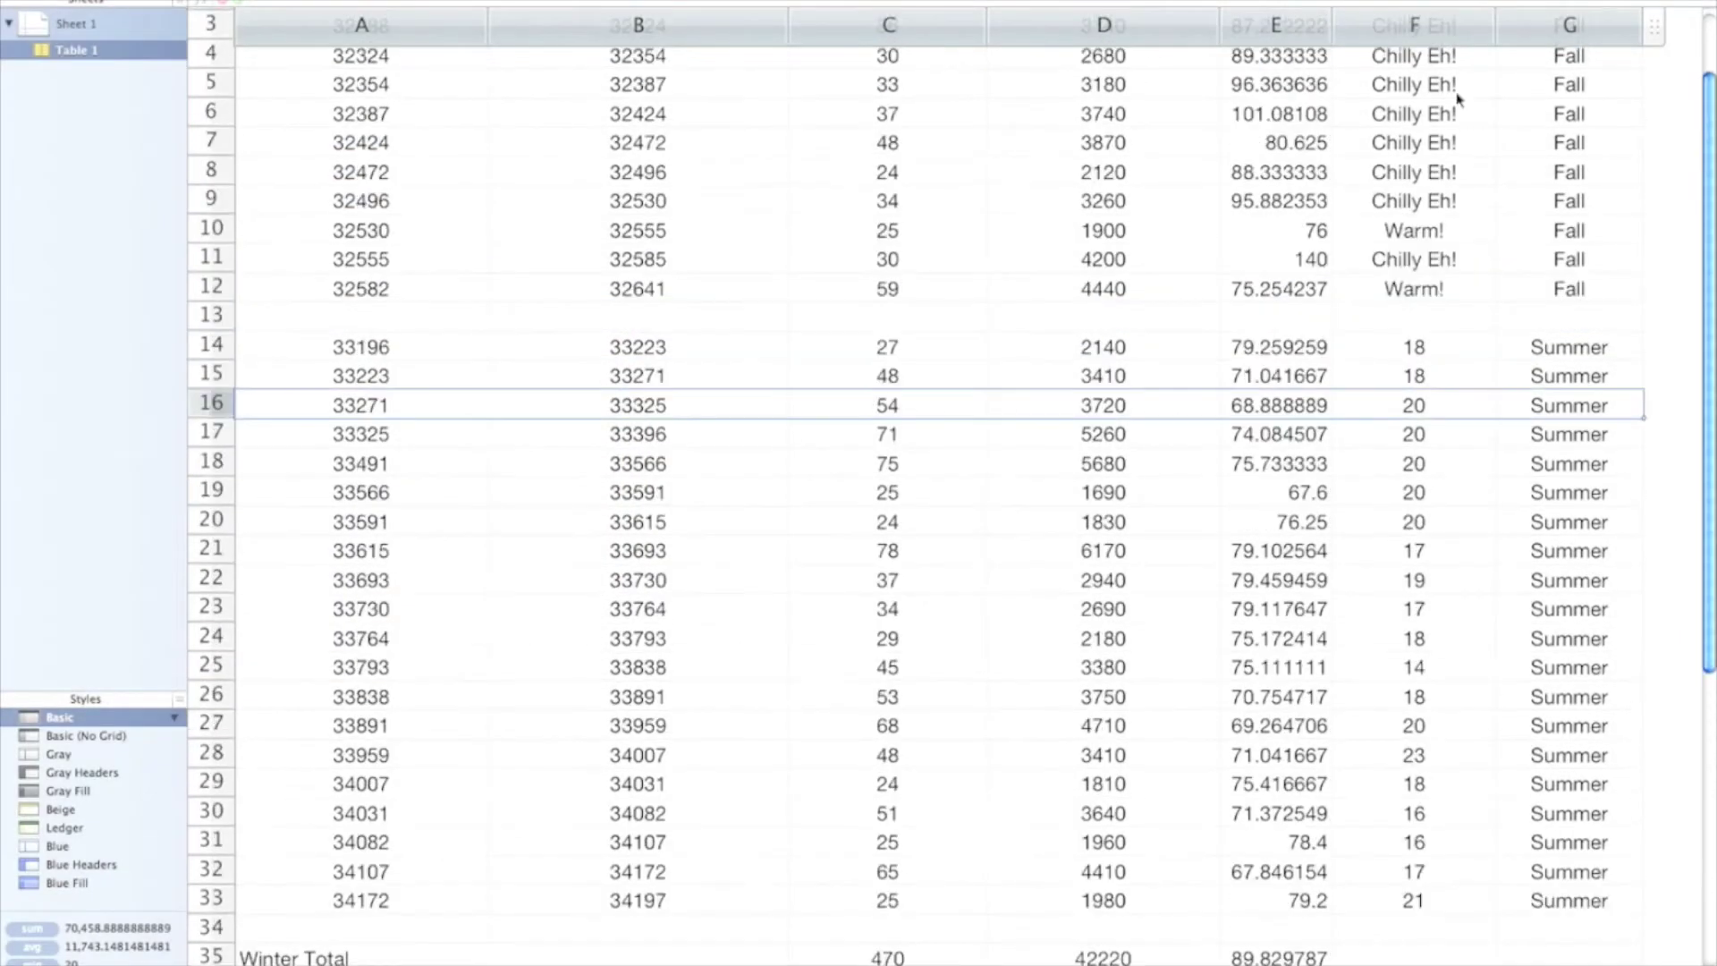
{"action": "left_click", "coordinate": [1458, 25]}
{"action": "scroll", "coordinate": [1413, 501], "scroll_direction": "up", "scroll_amount": 3}
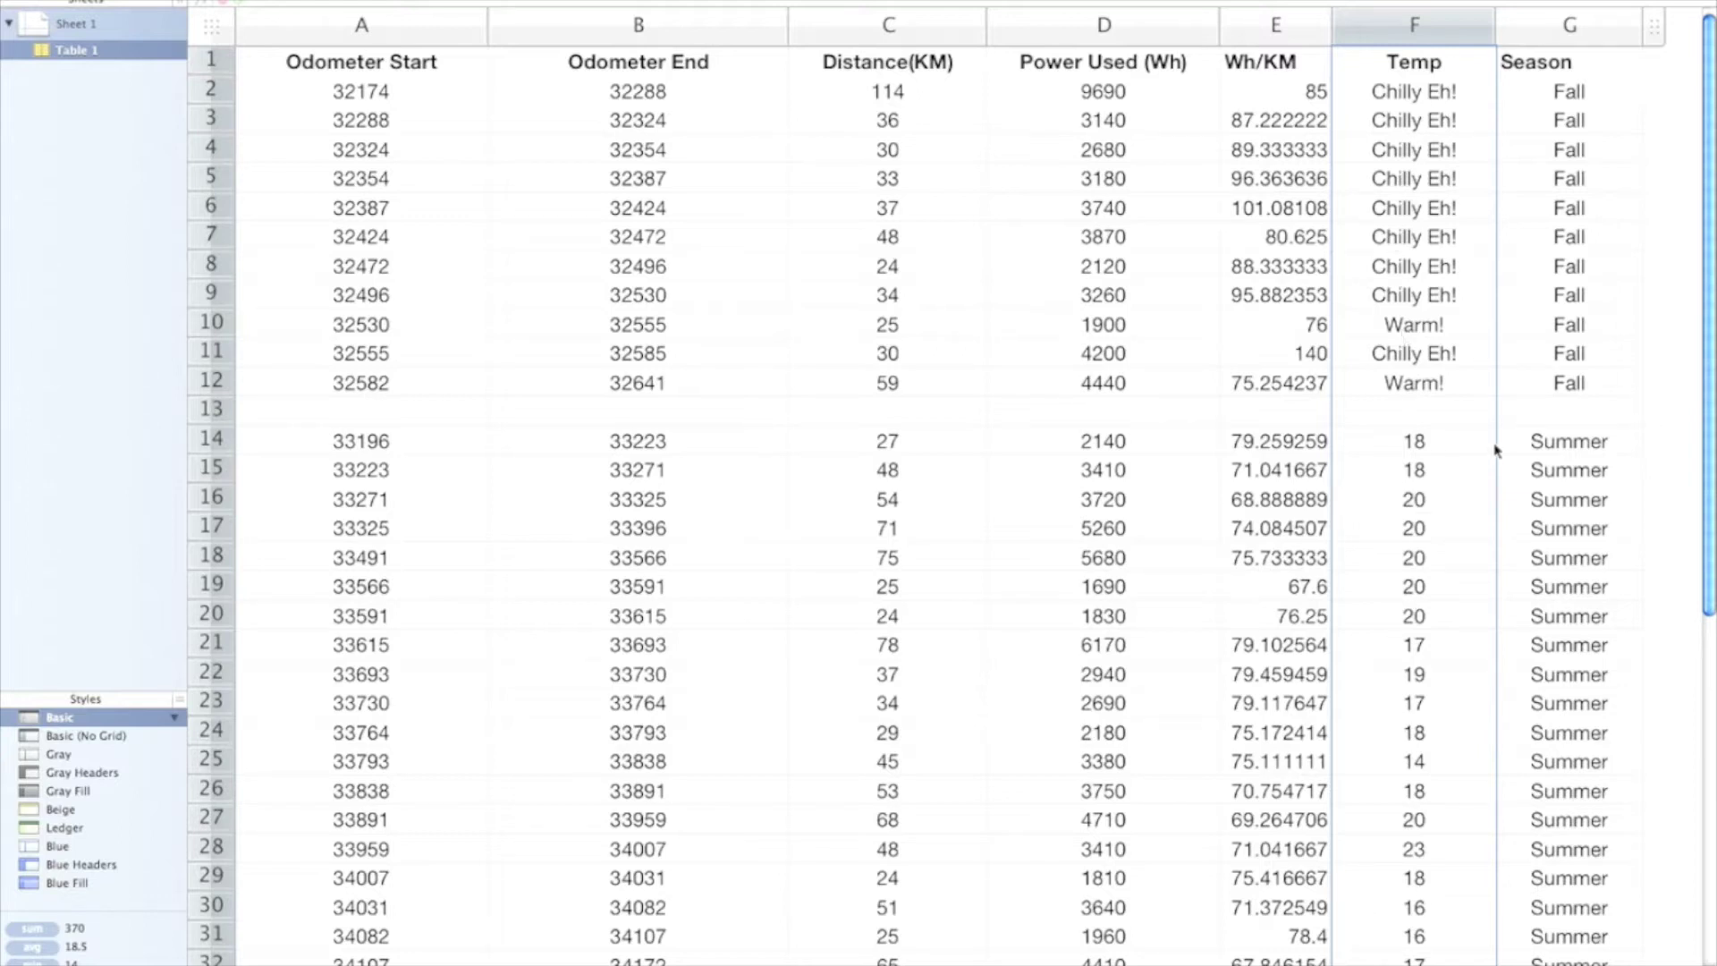
Change the label in cell A35, above the Summer Total, to "Fall Total".
{"action": "scroll", "coordinate": [1496, 450], "scroll_direction": "down", "scroll_amount": 5}
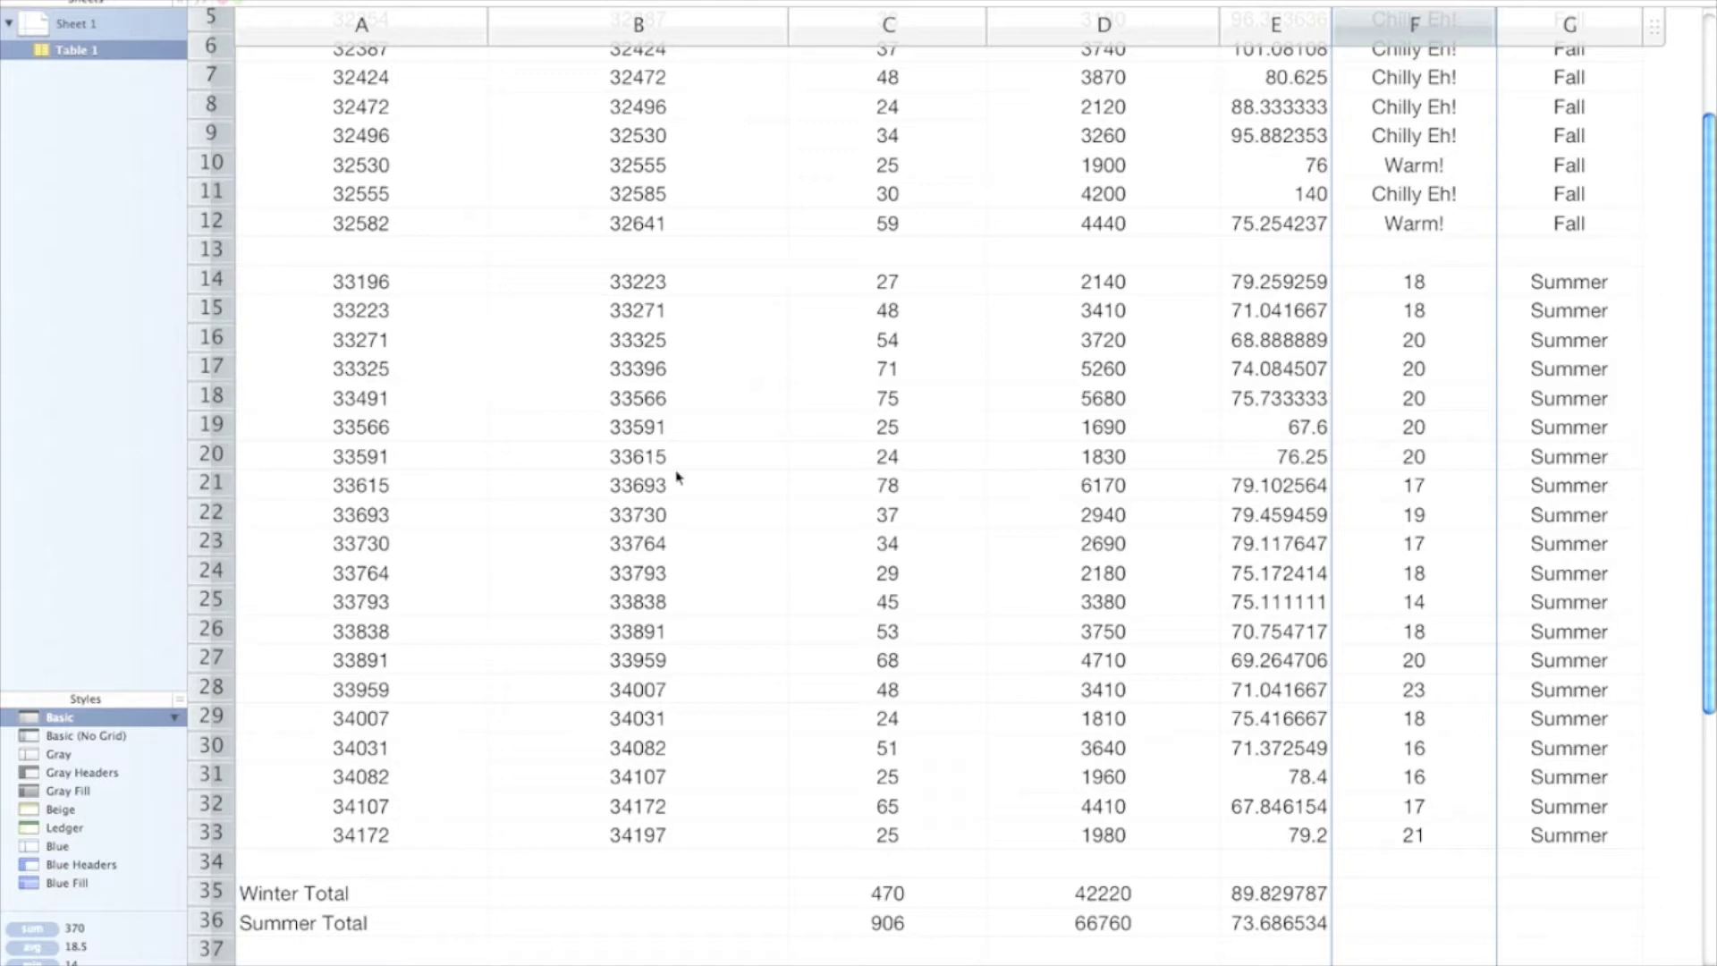
{"action": "scroll", "coordinate": [625, 417], "scroll_direction": "down", "scroll_amount": 7}
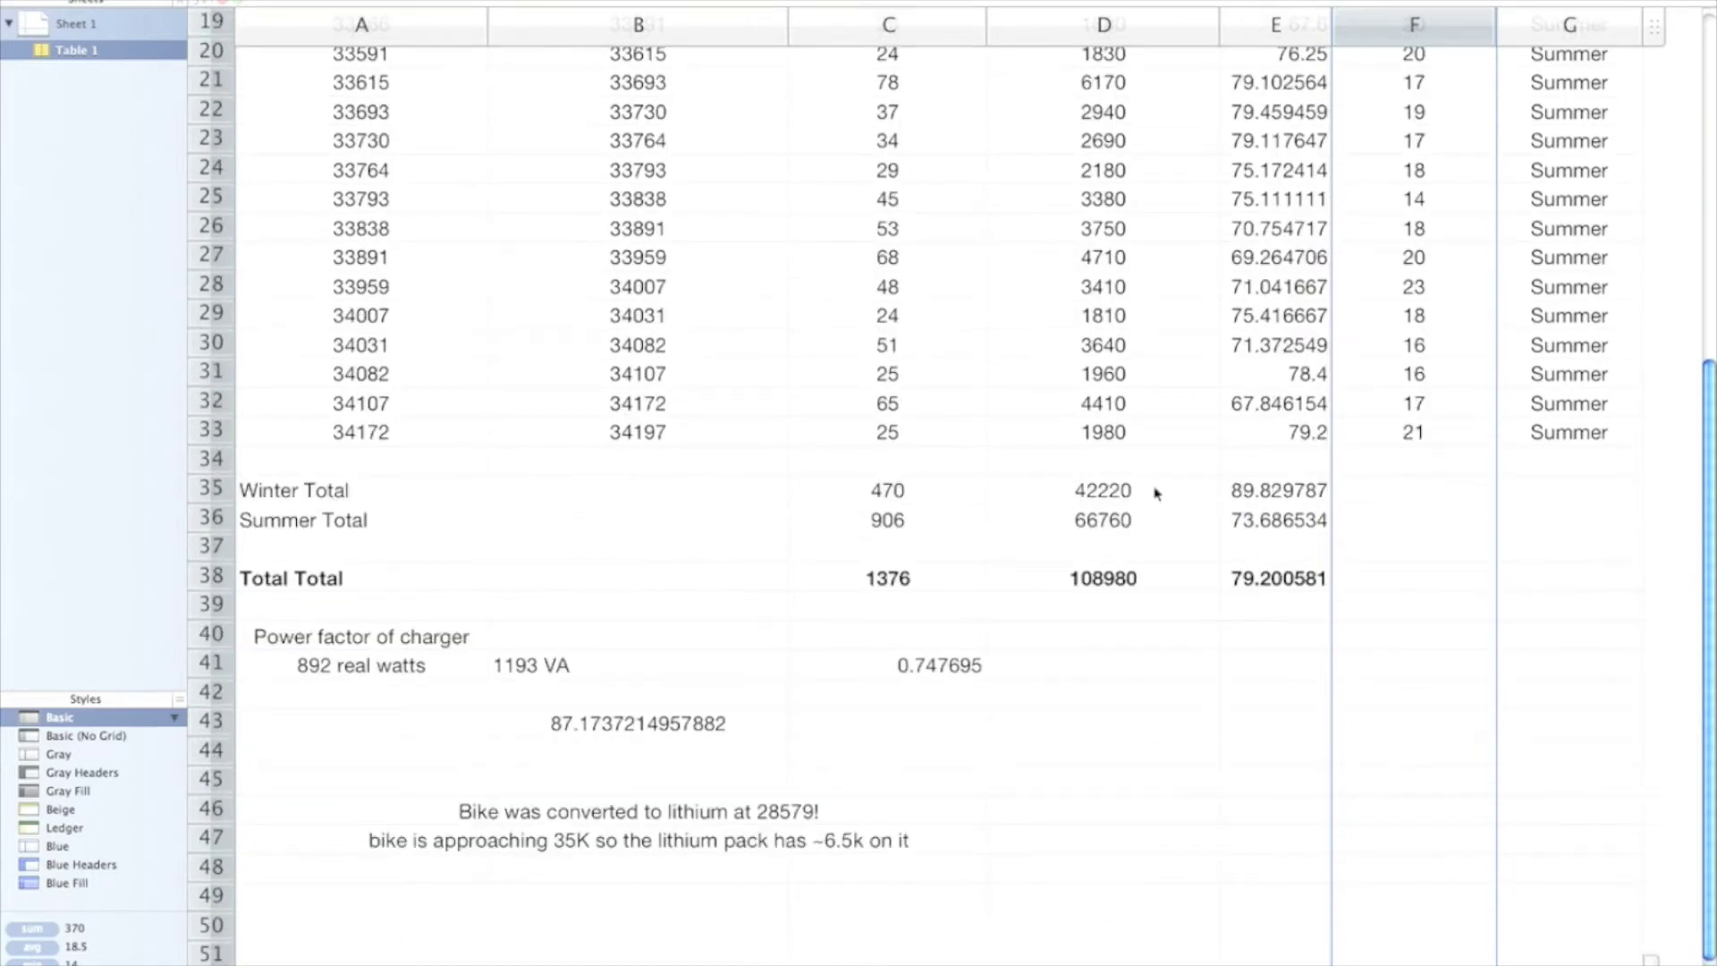
{"action": "left_click", "coordinate": [271, 493]}
{"action": "left_click", "coordinate": [271, 493]}
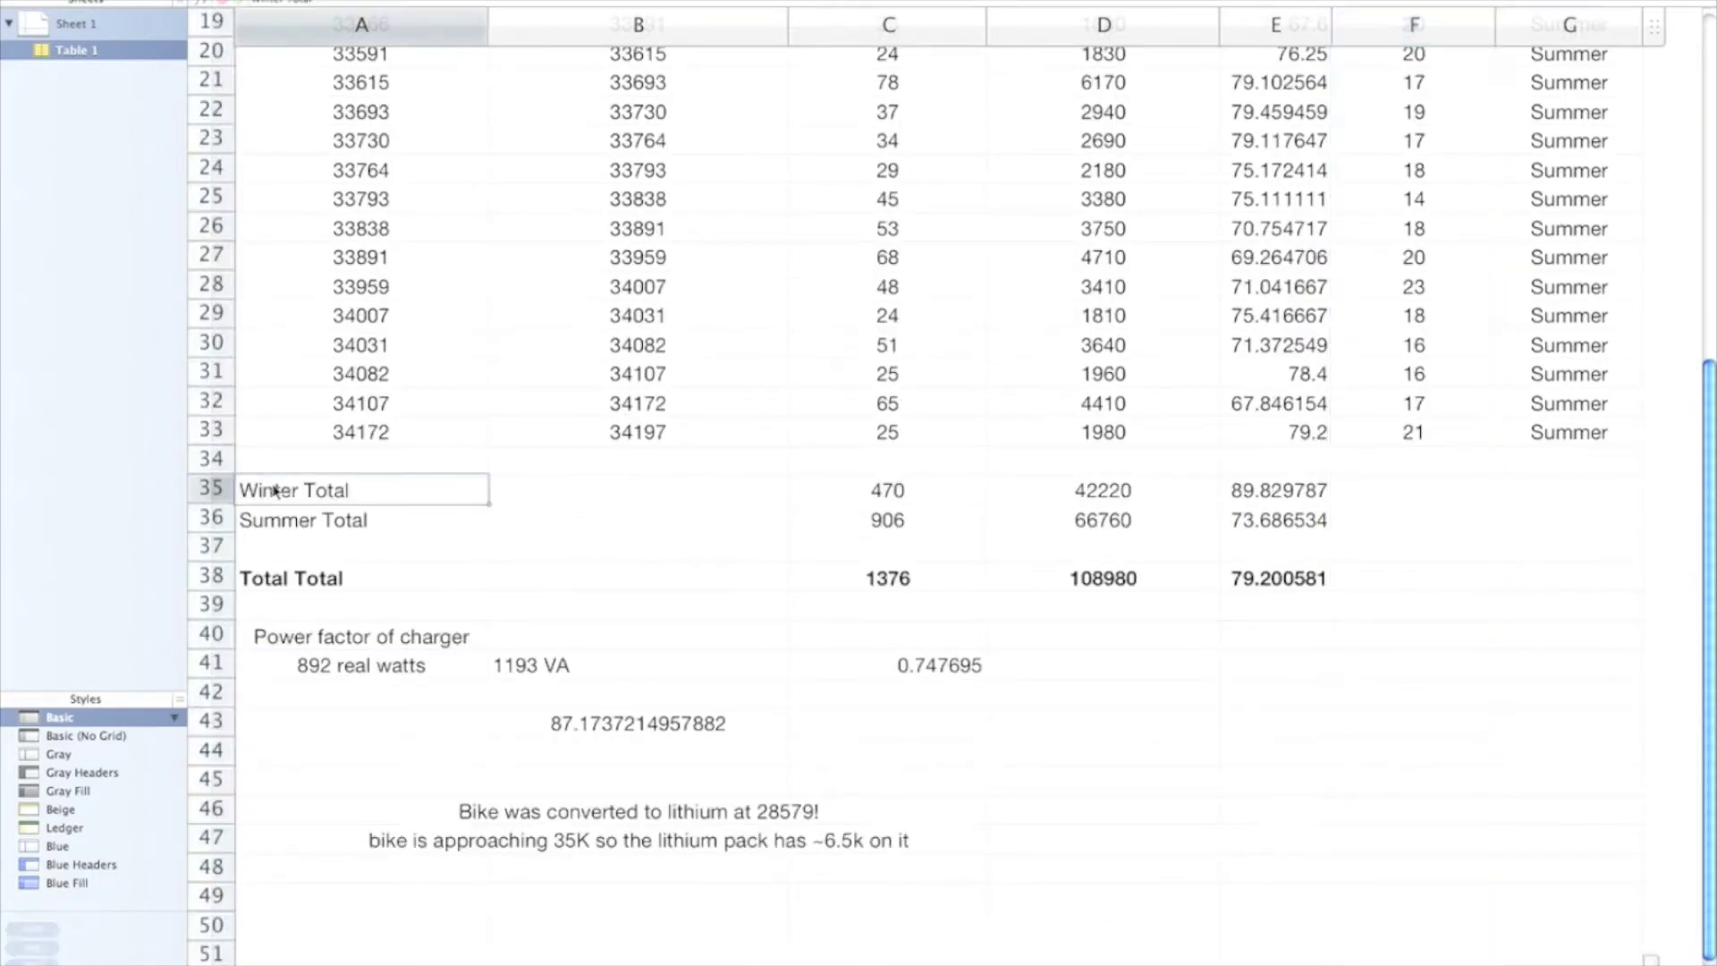
{"action": "key", "text": "BackSpace"}
{"action": "key", "text": "BackSpace"}
{"action": "key", "text": "Delete"}
{"action": "key", "text": "Delete"}
{"action": "key", "text": "Delete"}
{"action": "key", "text": "Delete"}
{"action": "key", "text": "Delete"}
{"action": "type", "text": "FALL"}
{"action": "key", "text": "BackSpace"}
{"action": "key", "text": "BackSpace"}
{"action": "type", "text": "ll"}
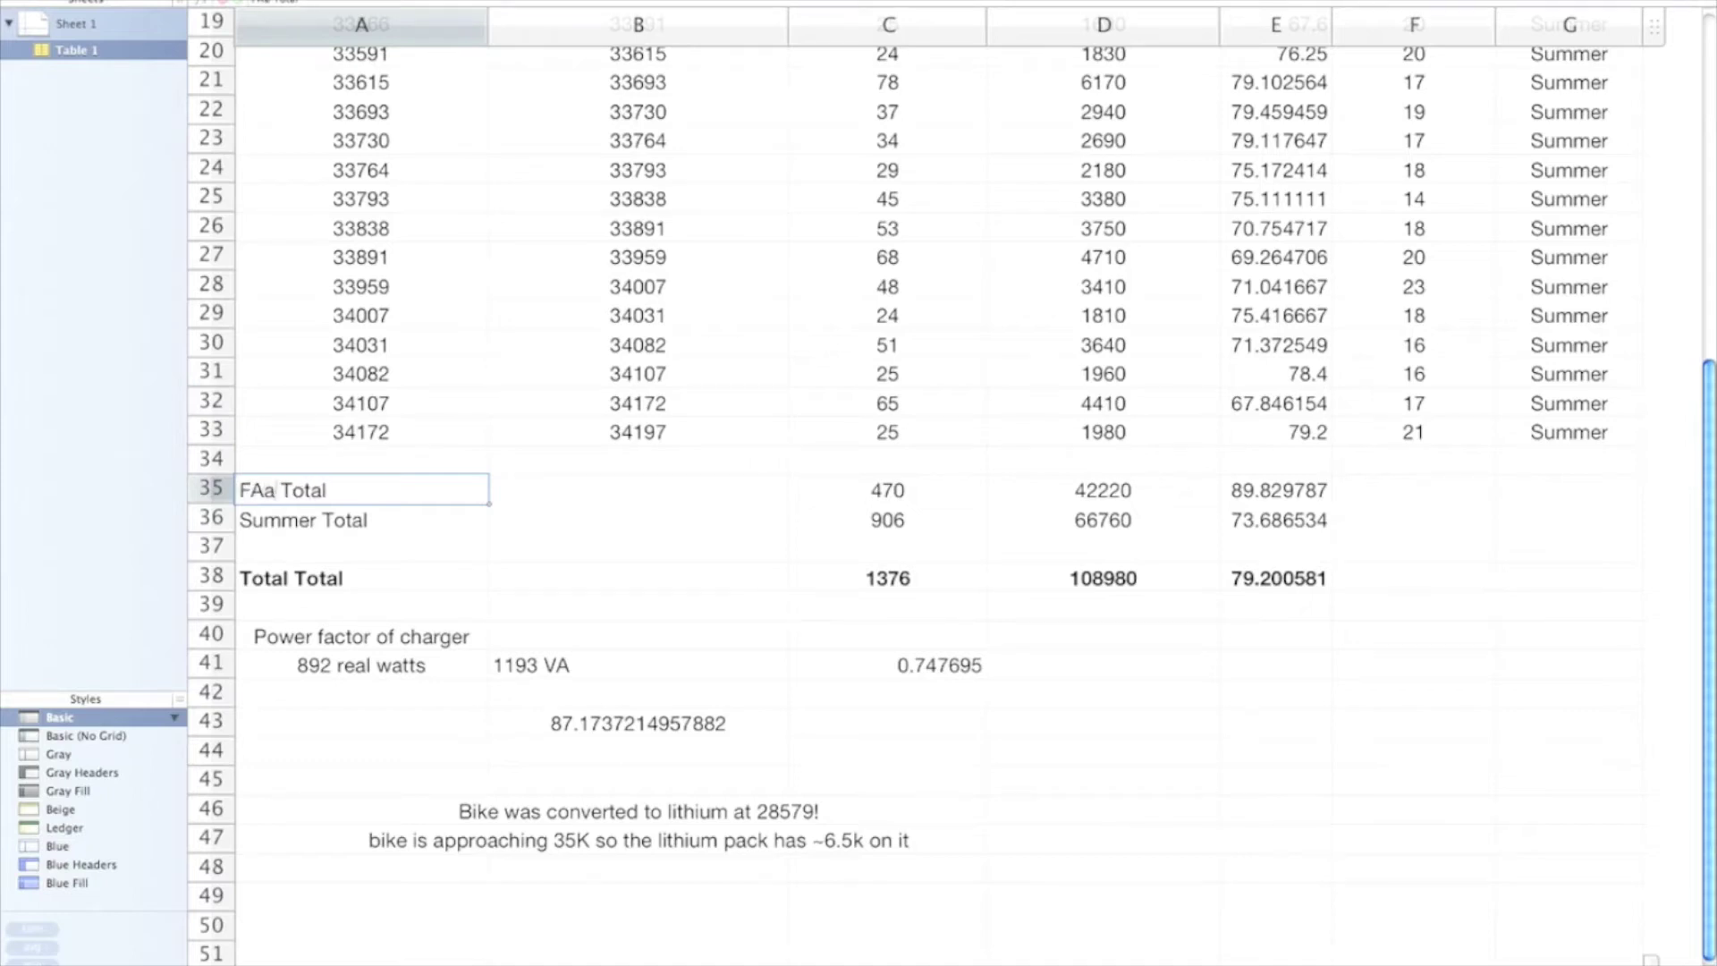
{"action": "key", "text": "BackSpace"}
{"action": "key", "text": "BackSpace"}
{"action": "key", "text": "BackSpace"}
{"action": "type", "text": "all"}
{"action": "left_click", "coordinate": [1298, 501]}
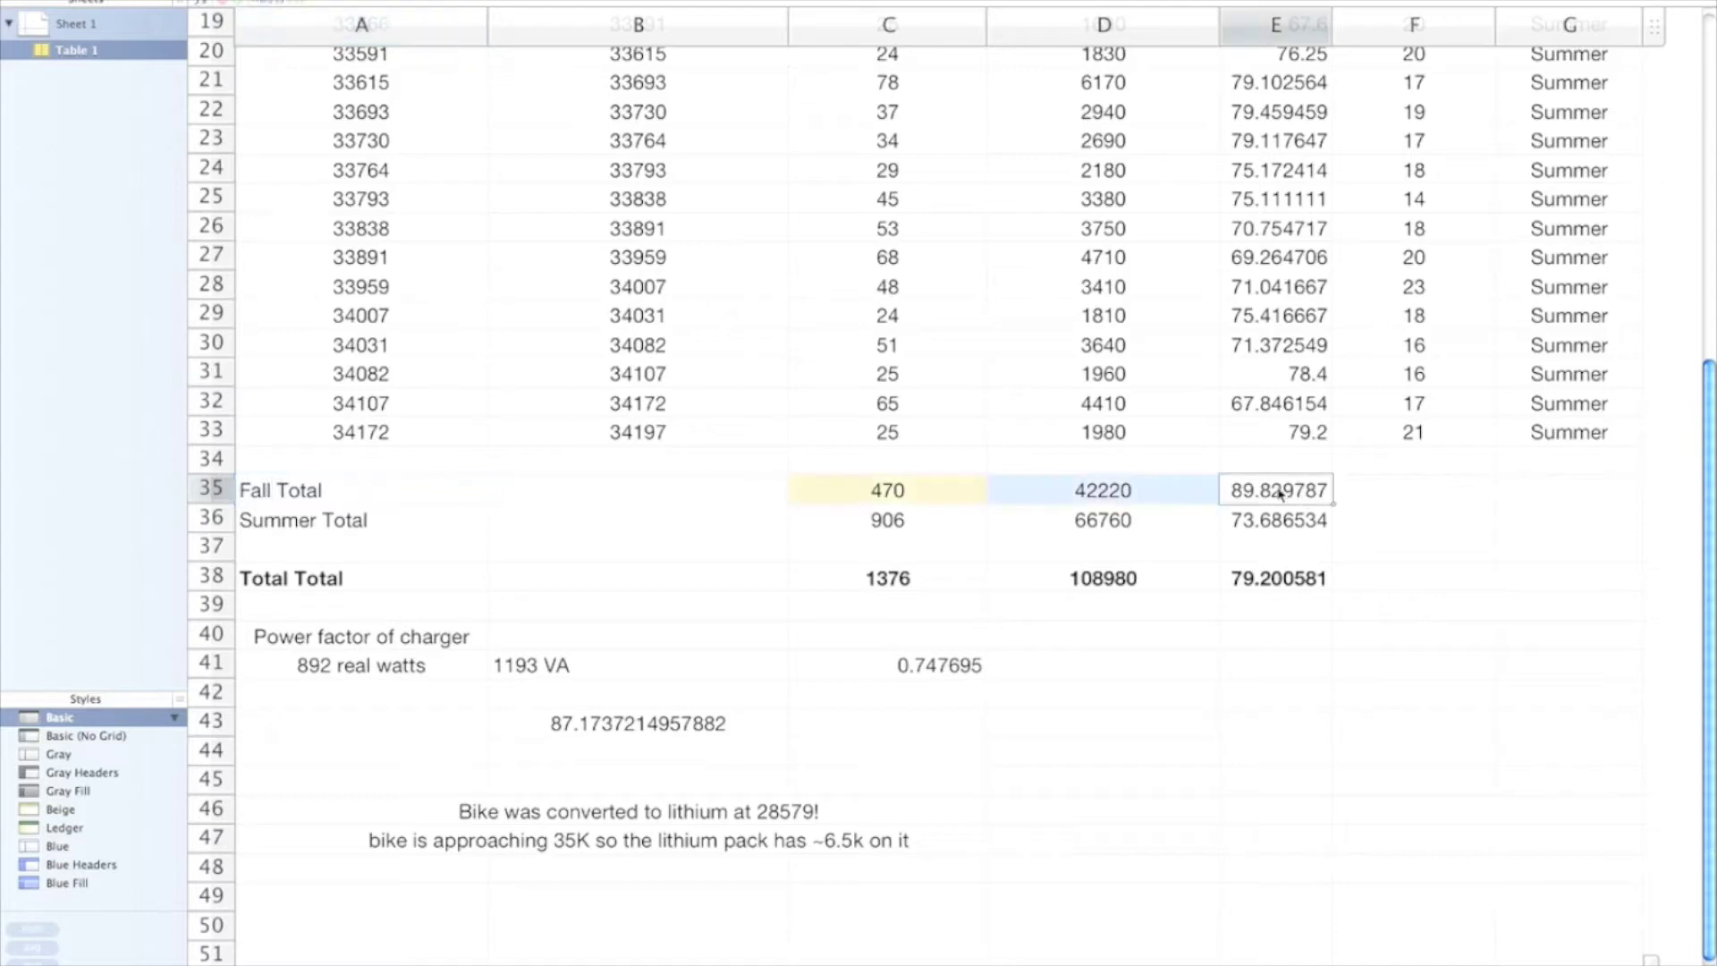
{"action": "left_click", "coordinate": [1475, 561]}
{"action": "left_click", "coordinate": [1681, 561]}
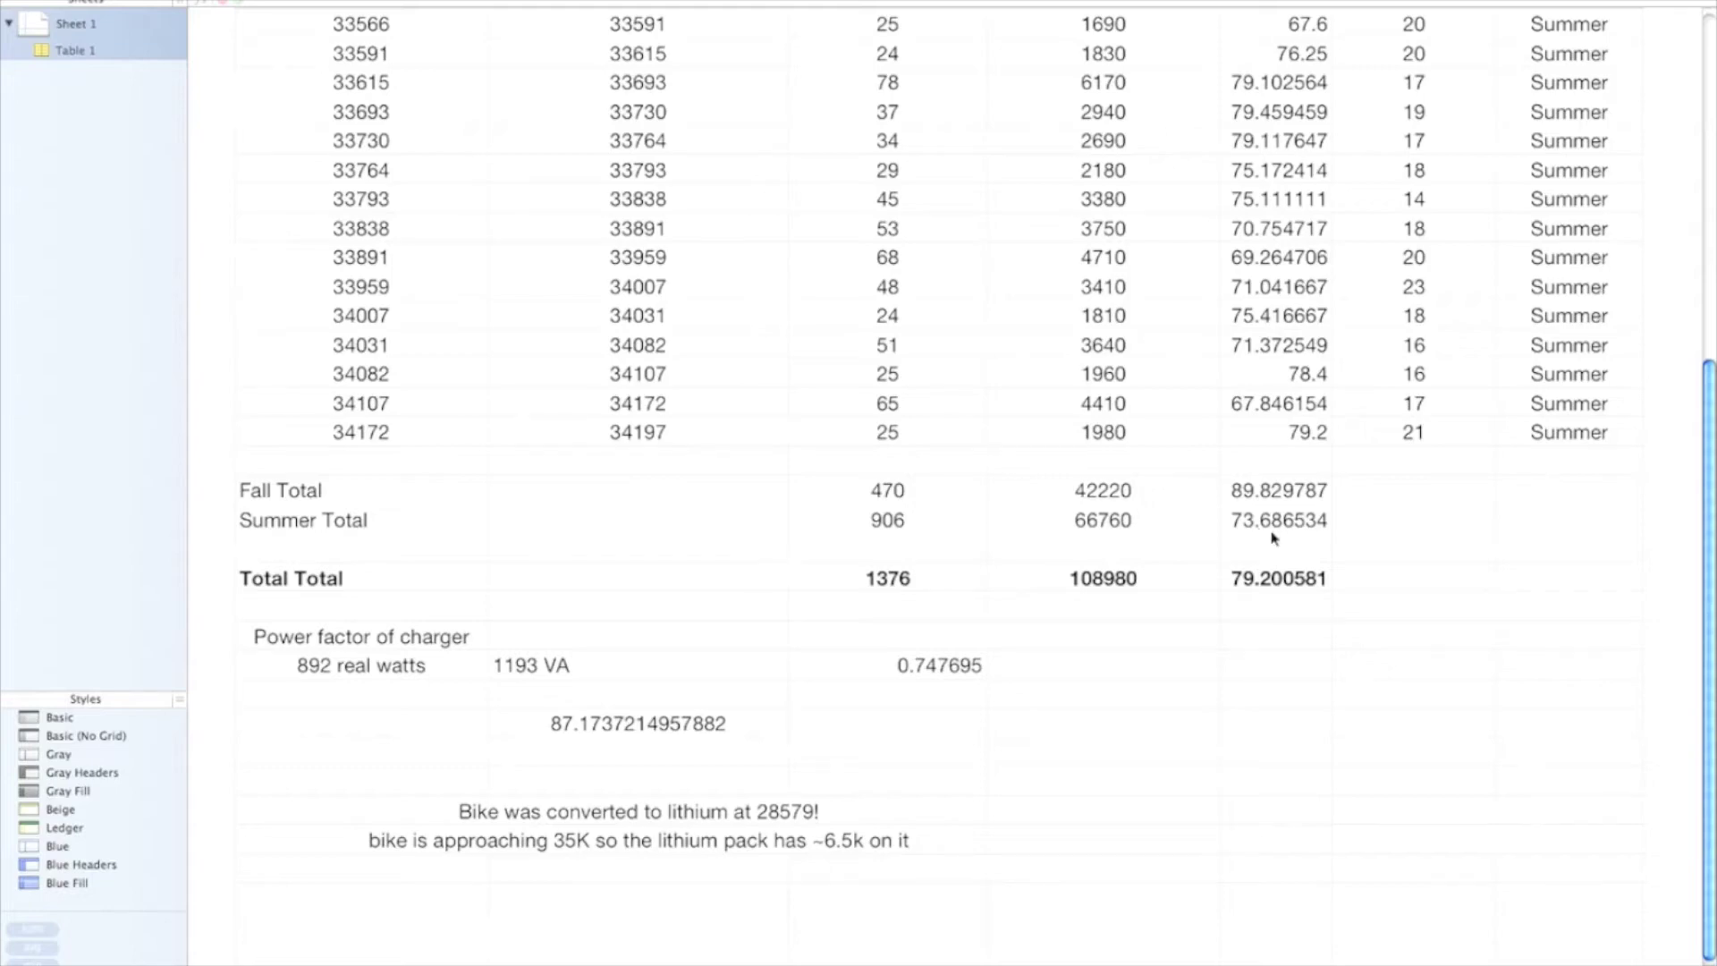
Reduce the formula in cell B43 to the battery energy product =70*78.
{"action": "scroll", "coordinate": [1270, 537], "scroll_direction": "up", "scroll_amount": 5}
{"action": "scroll", "coordinate": [1272, 537], "scroll_direction": "up", "scroll_amount": 1}
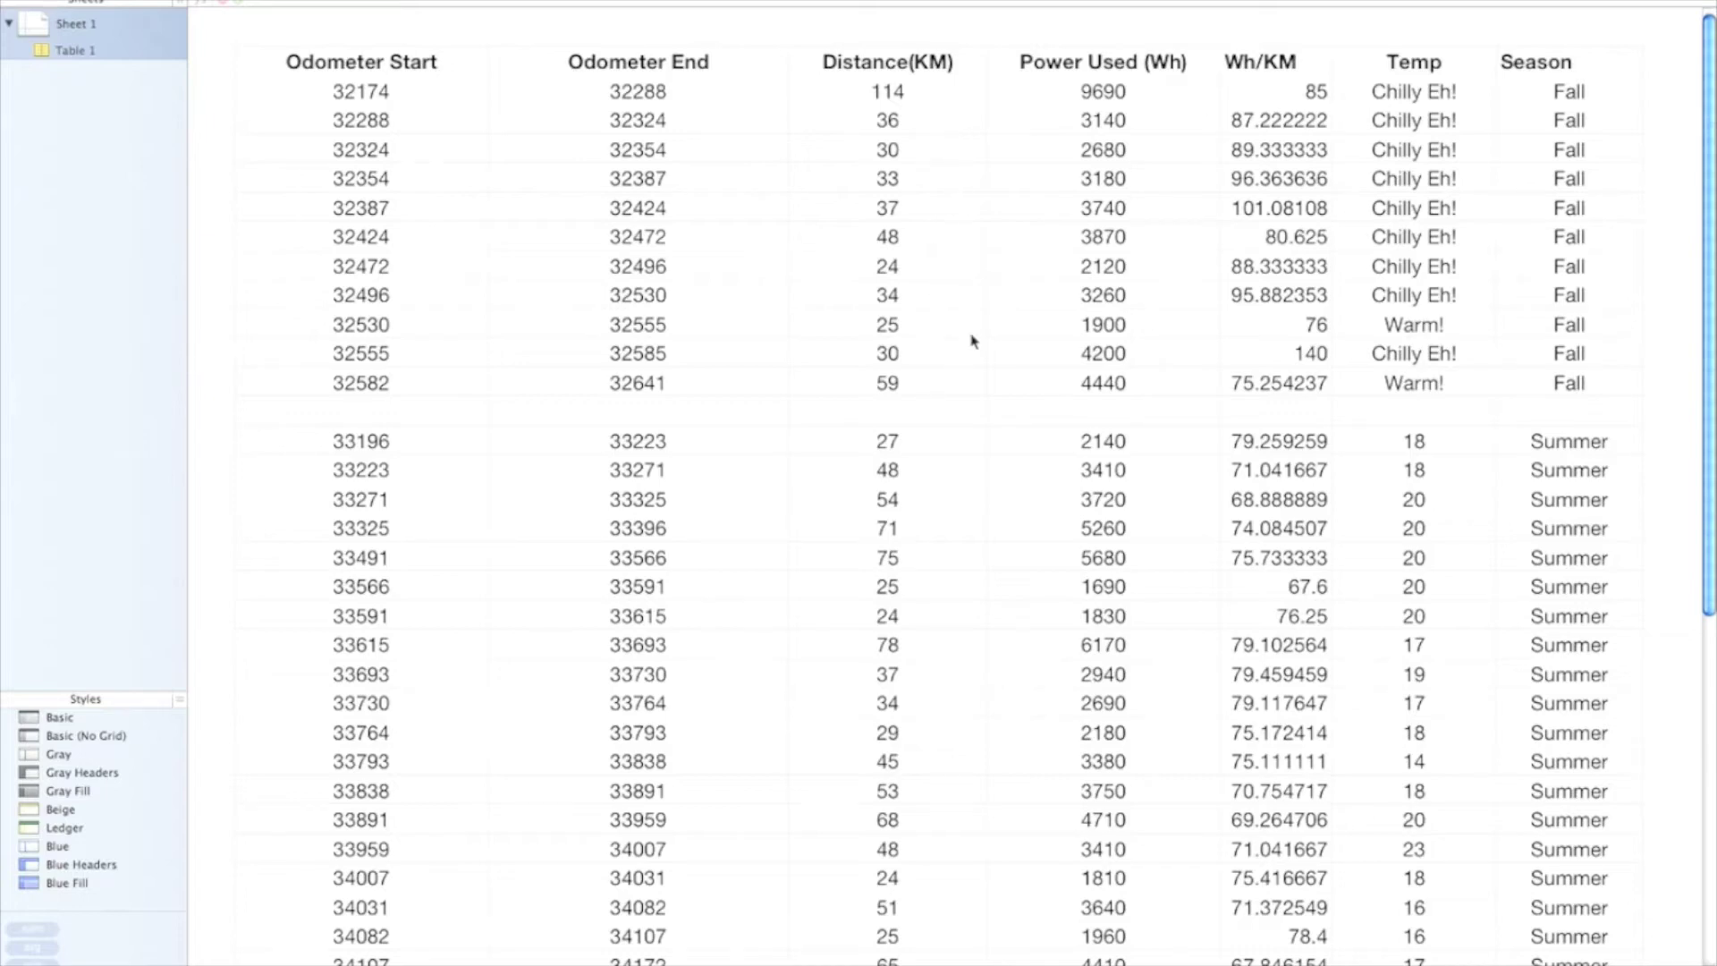
{"action": "scroll", "coordinate": [970, 337], "scroll_direction": "down", "scroll_amount": 10}
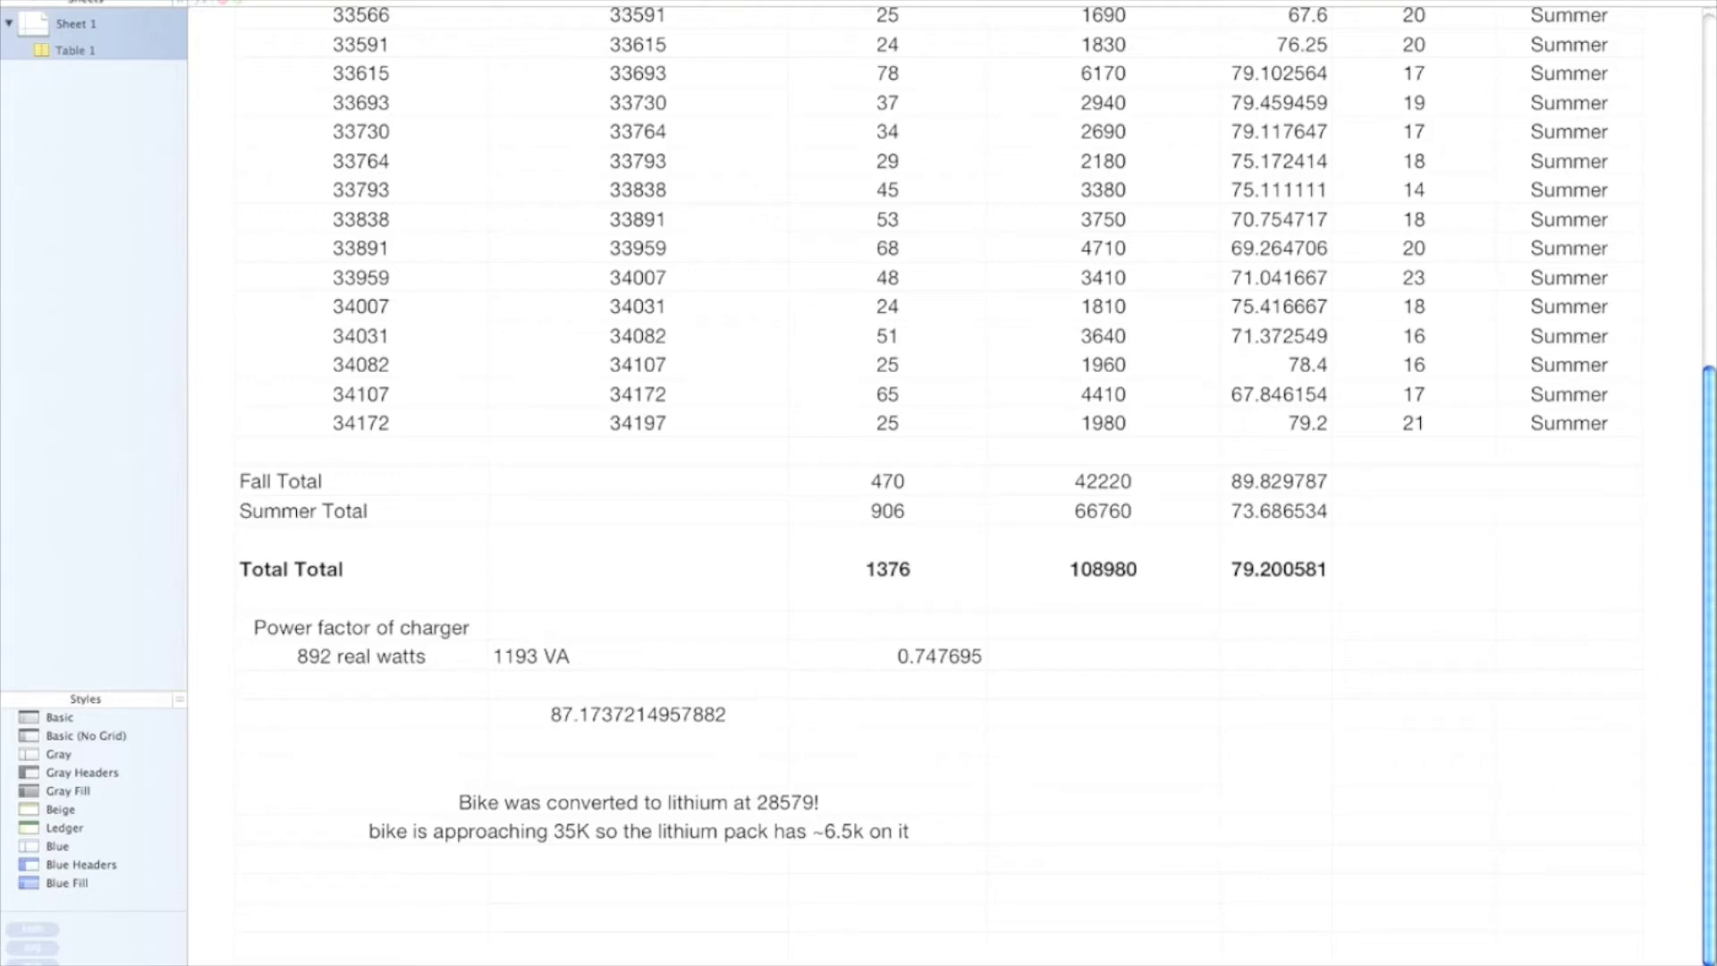
{"action": "left_click", "coordinate": [601, 718]}
{"action": "double_click", "coordinate": [601, 718]}
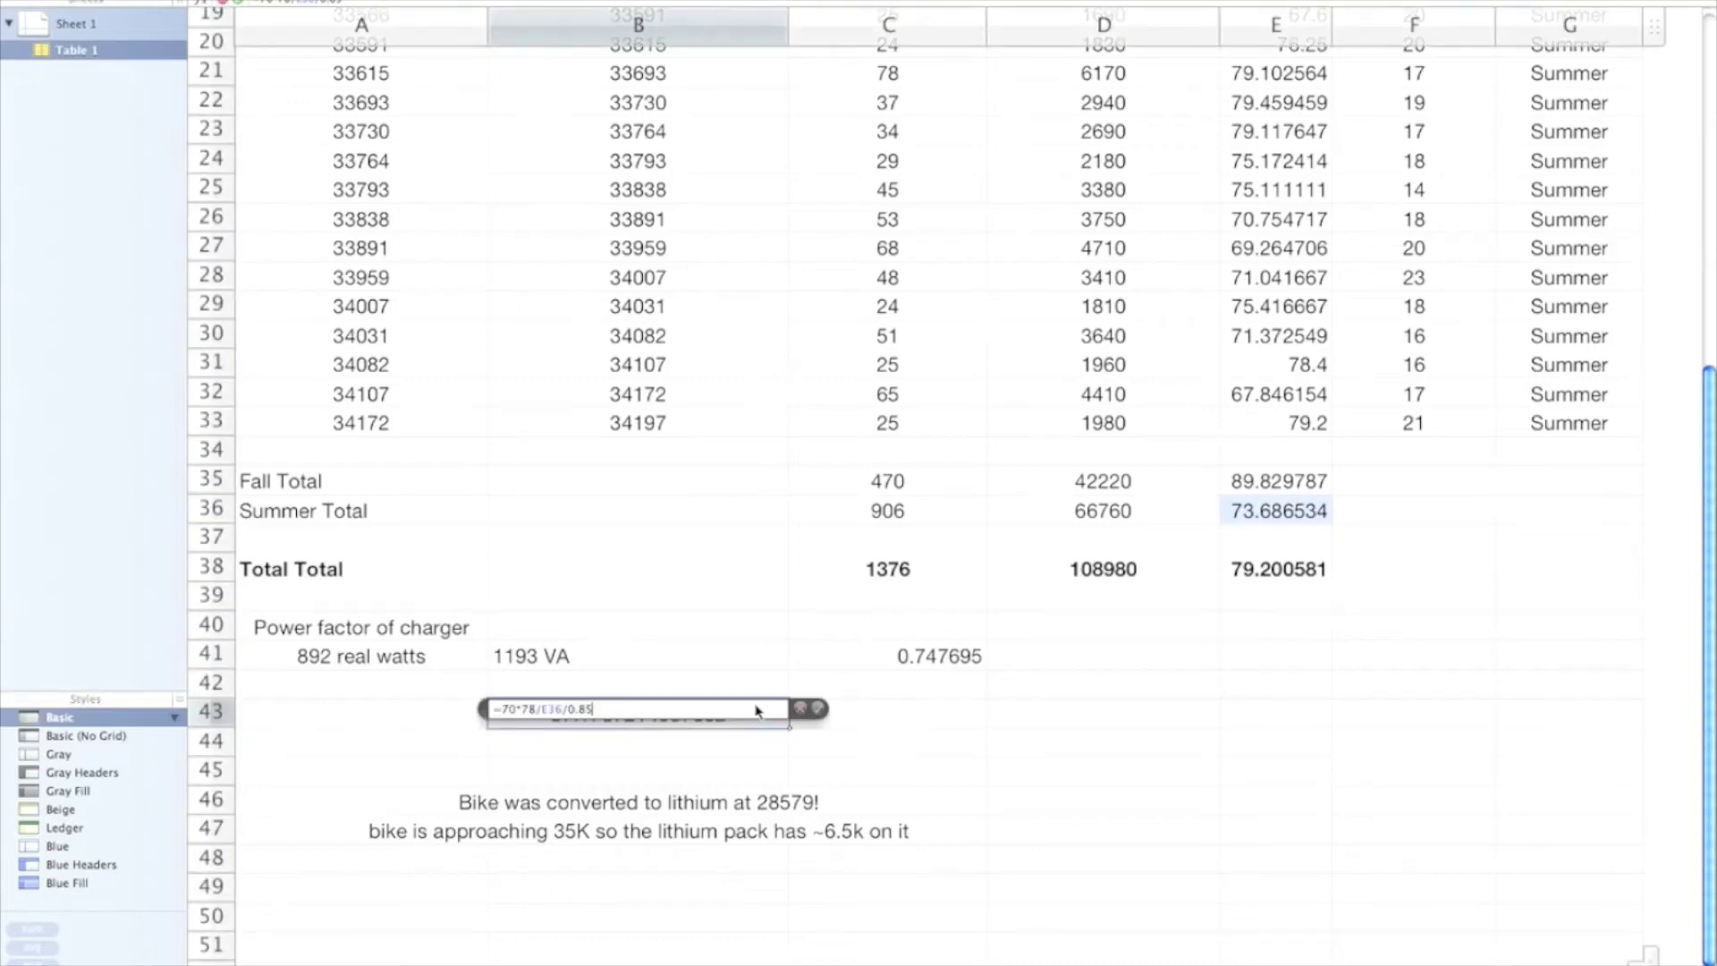
{"action": "type", "text": "5"}
{"action": "left_click", "coordinate": [553, 710]}
{"action": "key", "text": "BackSpace"}
{"action": "key", "text": "BackSpace"}
{"action": "key", "text": "BackSpace"}
{"action": "key", "text": "BackSpace"}
{"action": "key", "text": "BackSpace"}
{"action": "key", "text": "BackSpace"}
{"action": "key", "text": "BackSpace"}
{"action": "key", "text": "BackSpace"}
{"action": "key", "text": "BackSpace"}
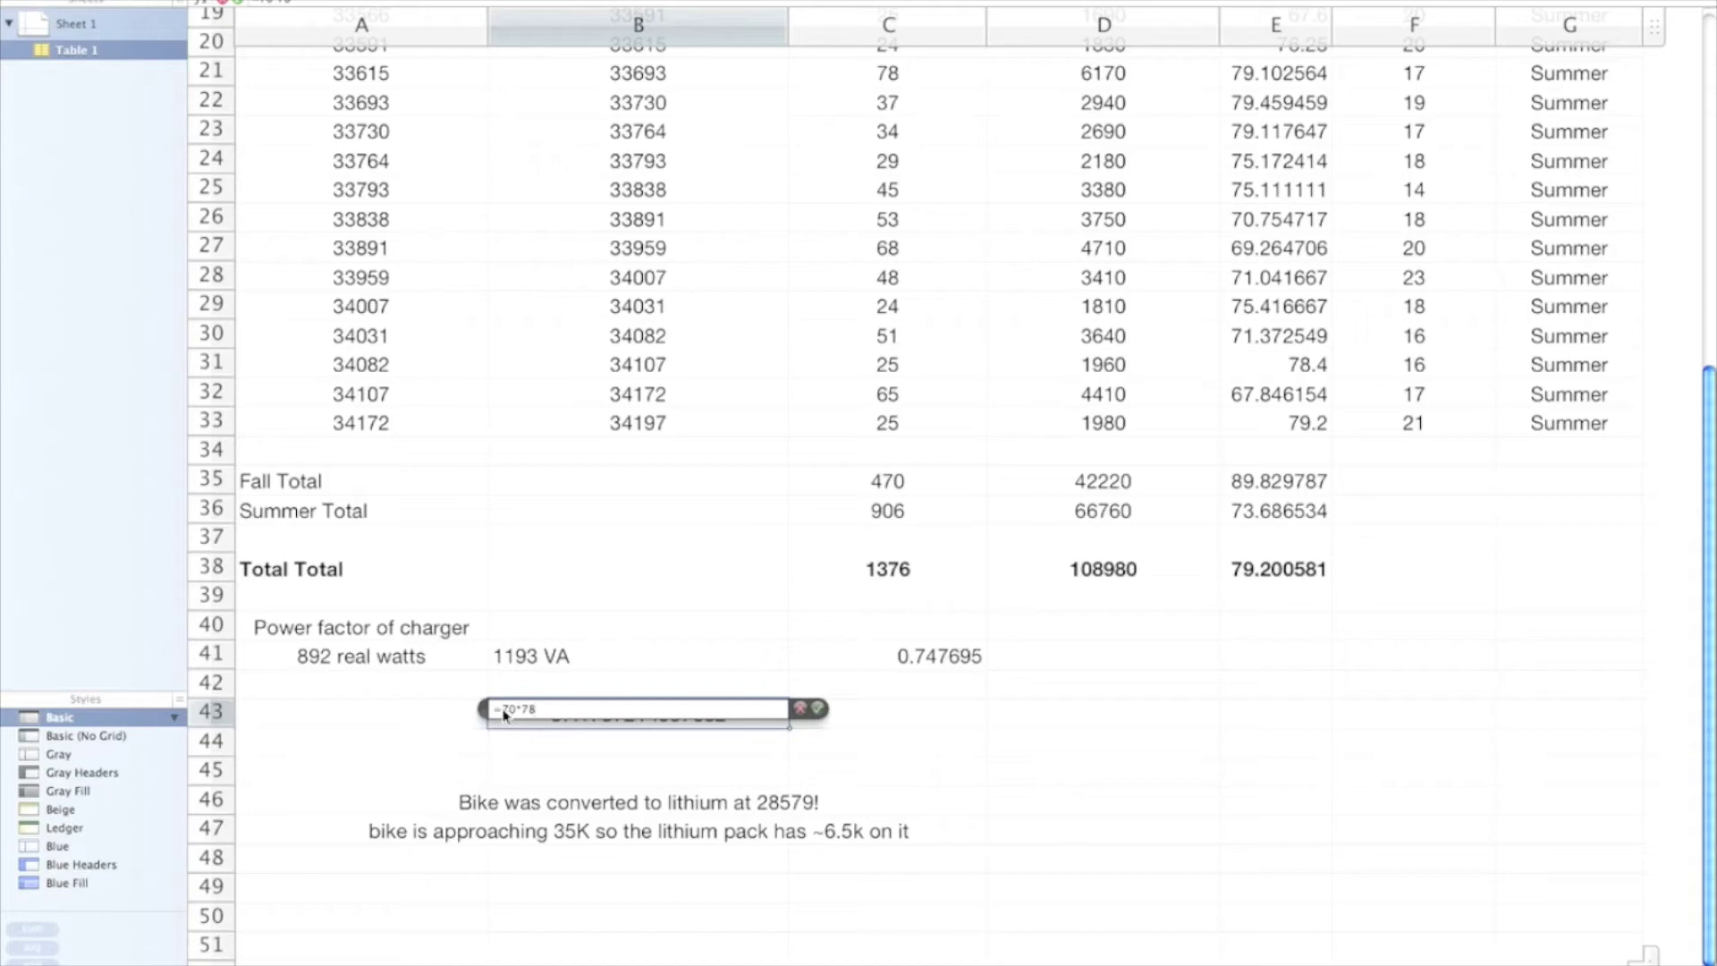
{"action": "left_click_drag", "start_coordinate": [505, 714], "coordinate": [531, 712]}
{"action": "left_click", "coordinate": [528, 713]}
{"action": "double_click", "coordinate": [528, 711]}
{"action": "left_click", "coordinate": [819, 709]}
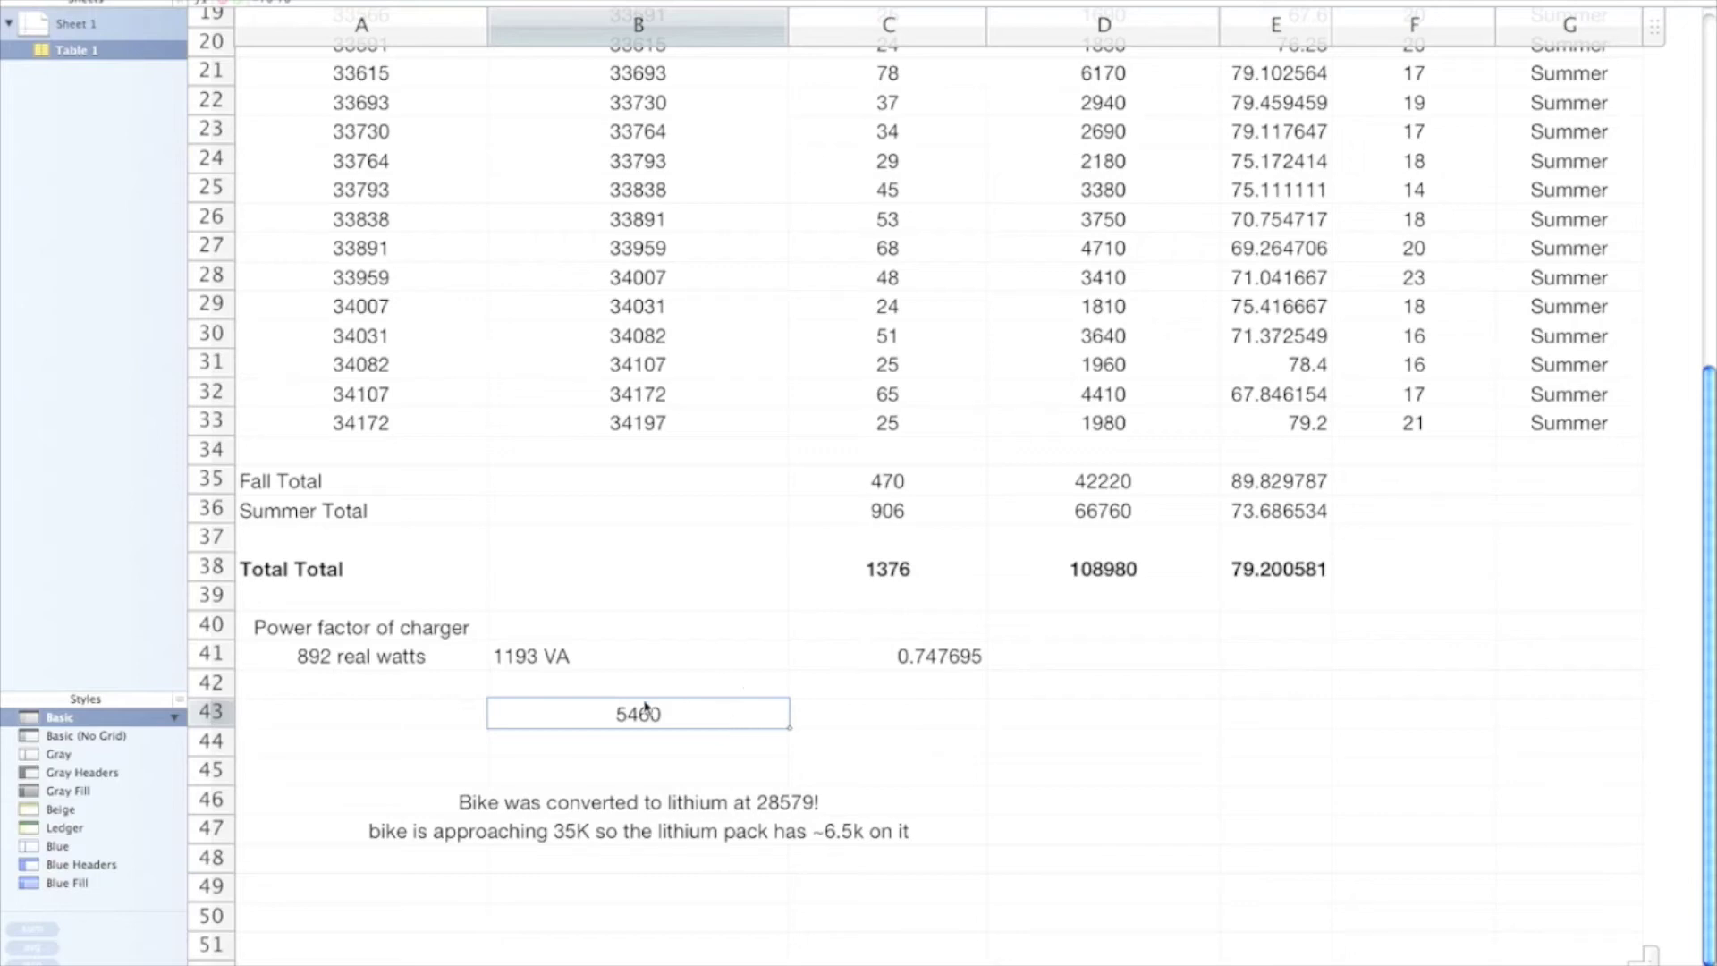
Extend the formula in B43 to divide by the summer Wh/KM average in cell E36, giving =70*78/E36.
{"action": "double_click", "coordinate": [701, 714]}
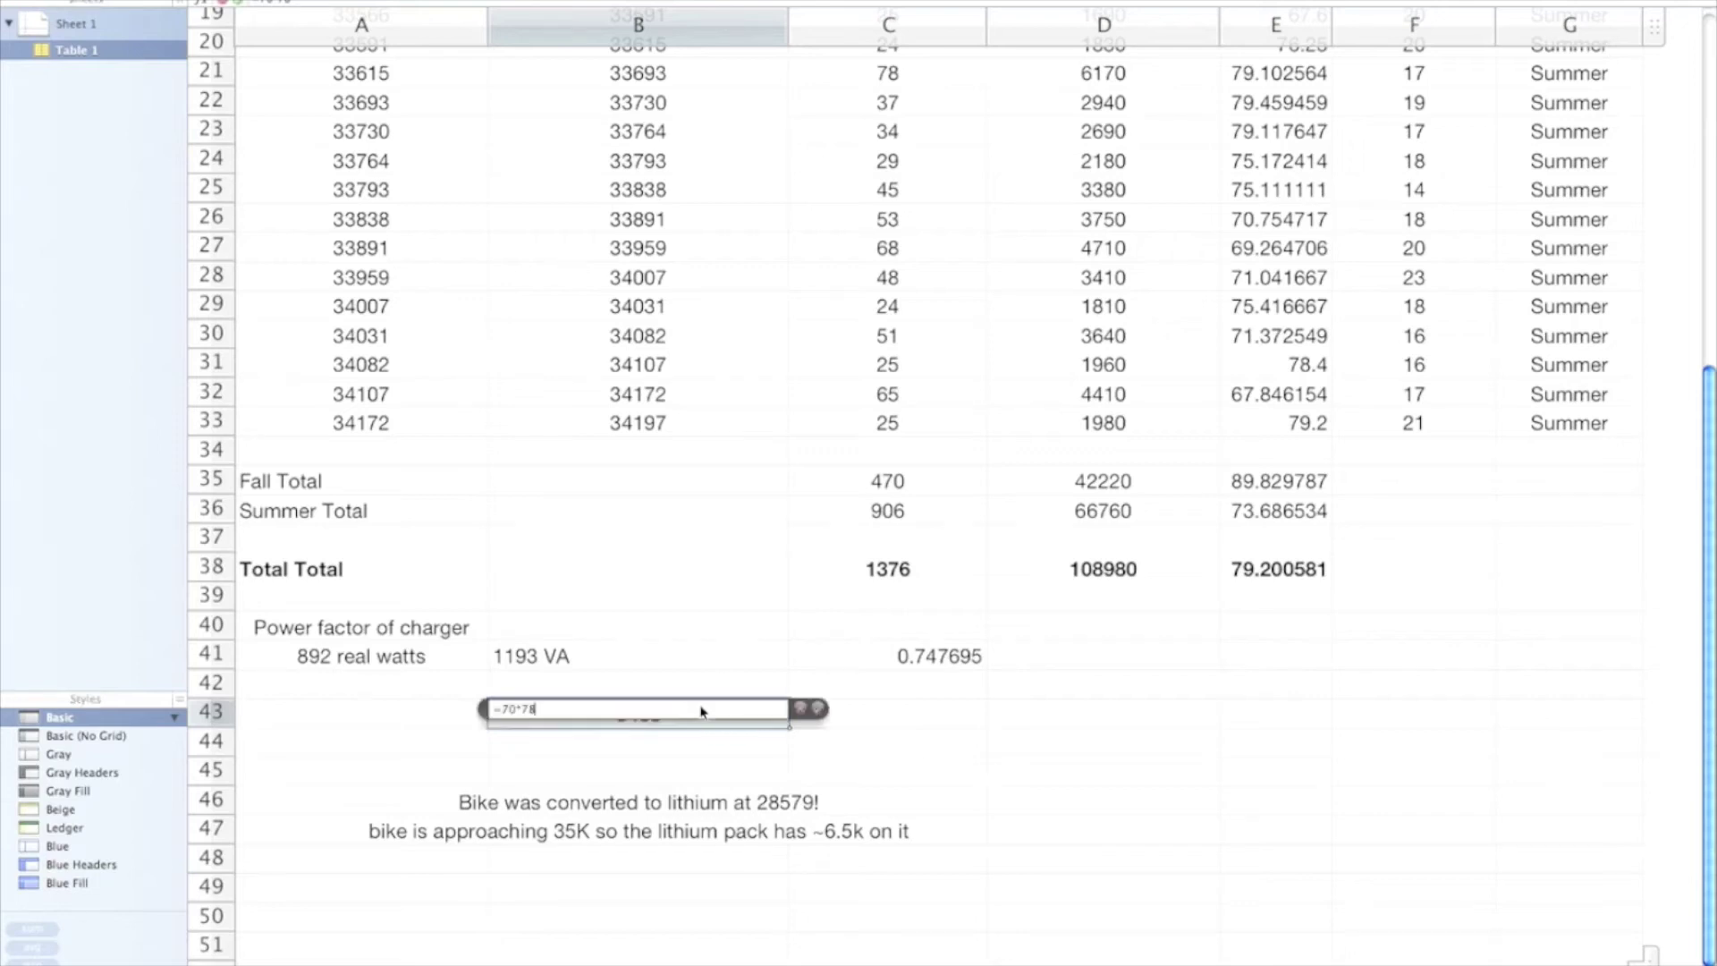
{"action": "type", "text": "/"}
{"action": "left_click", "coordinate": [1259, 514]}
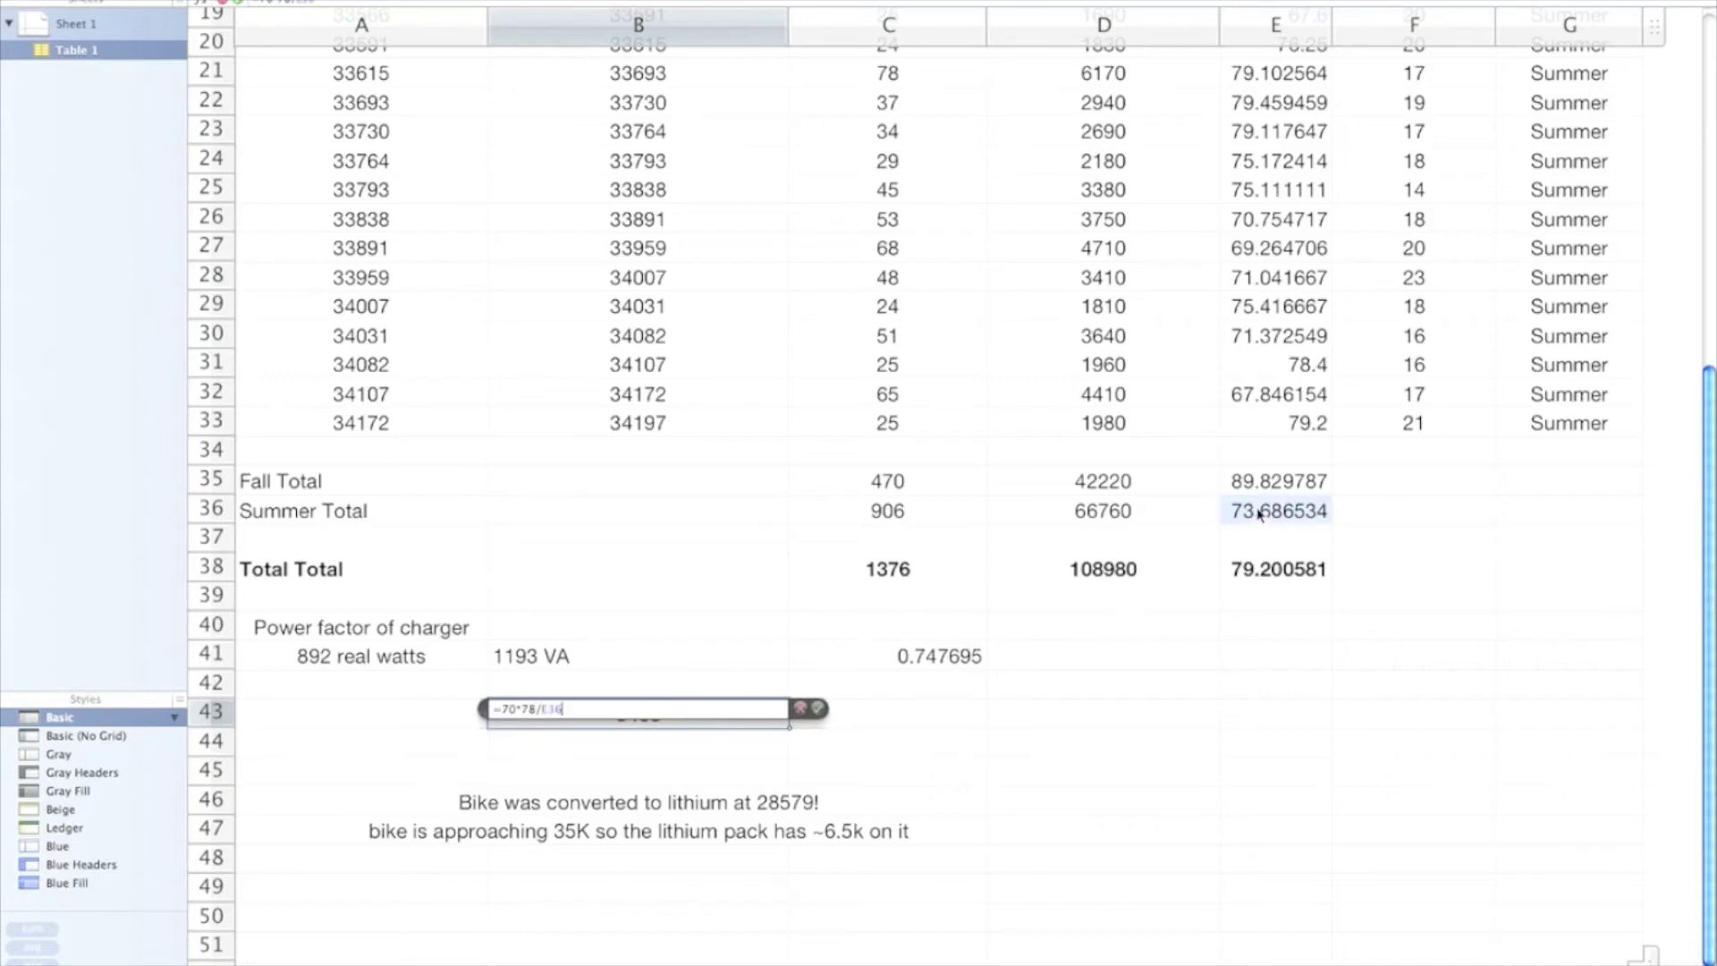
{"action": "key", "text": "Return"}
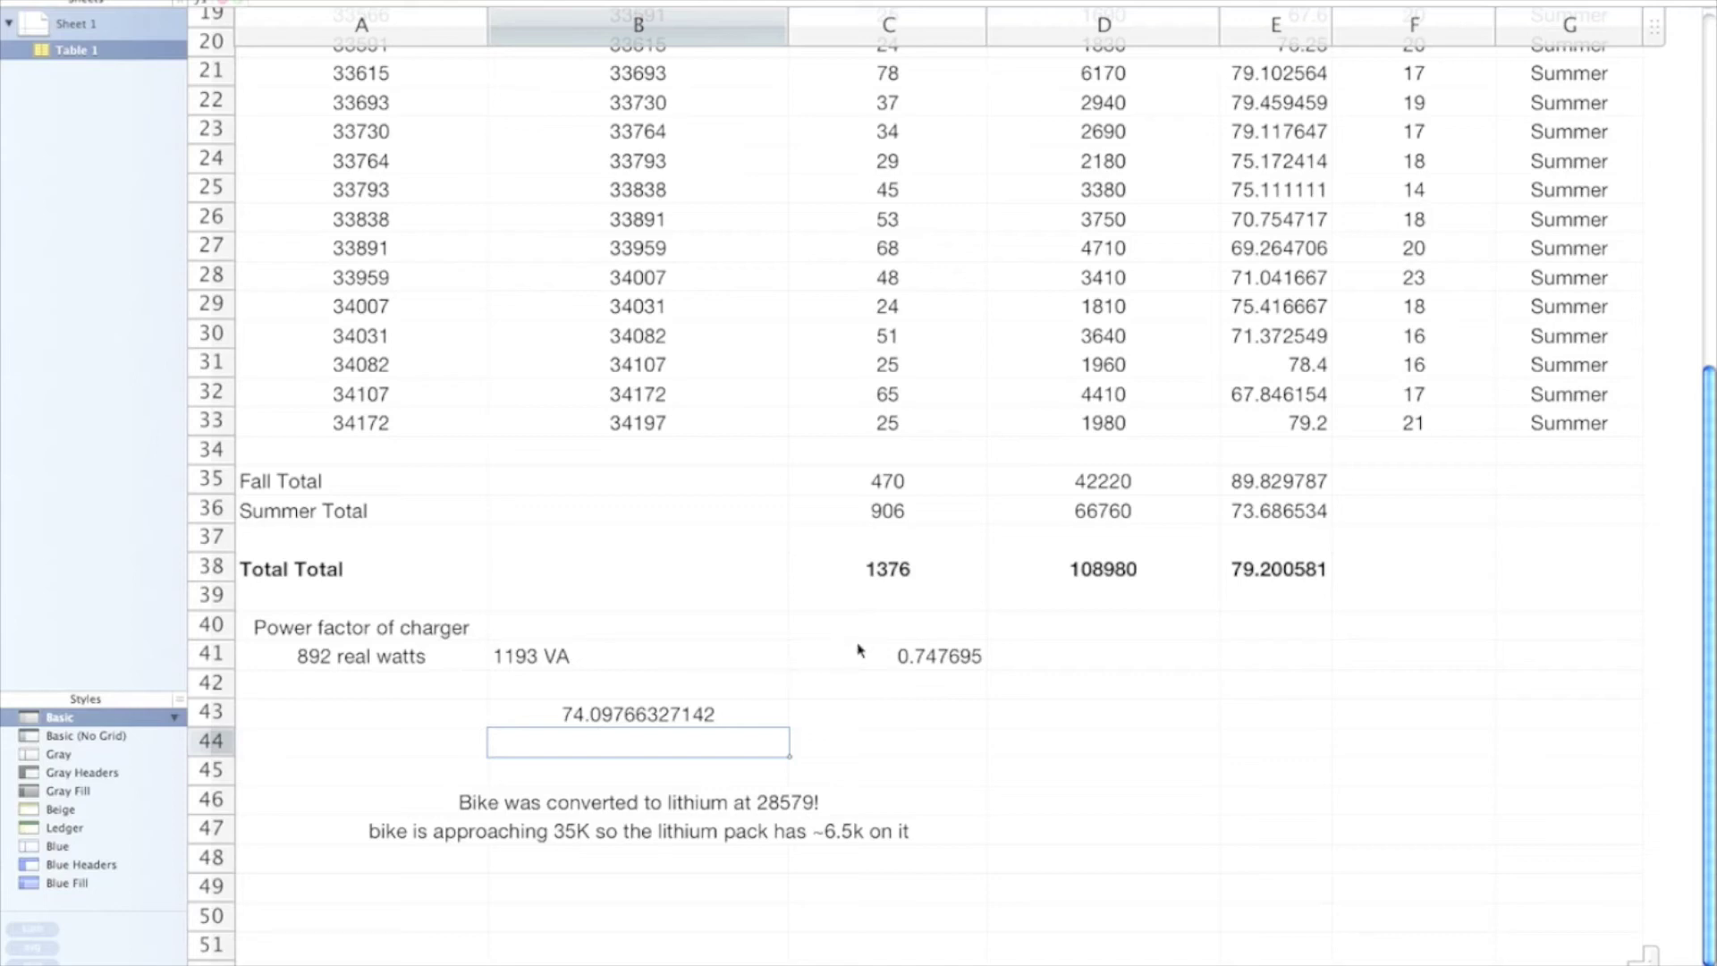
Add a further division by 0.85 to the formula in B43, making it =70*78/E36/0.85.
{"action": "left_click", "coordinate": [740, 721]}
{"action": "double_click", "coordinate": [741, 720]}
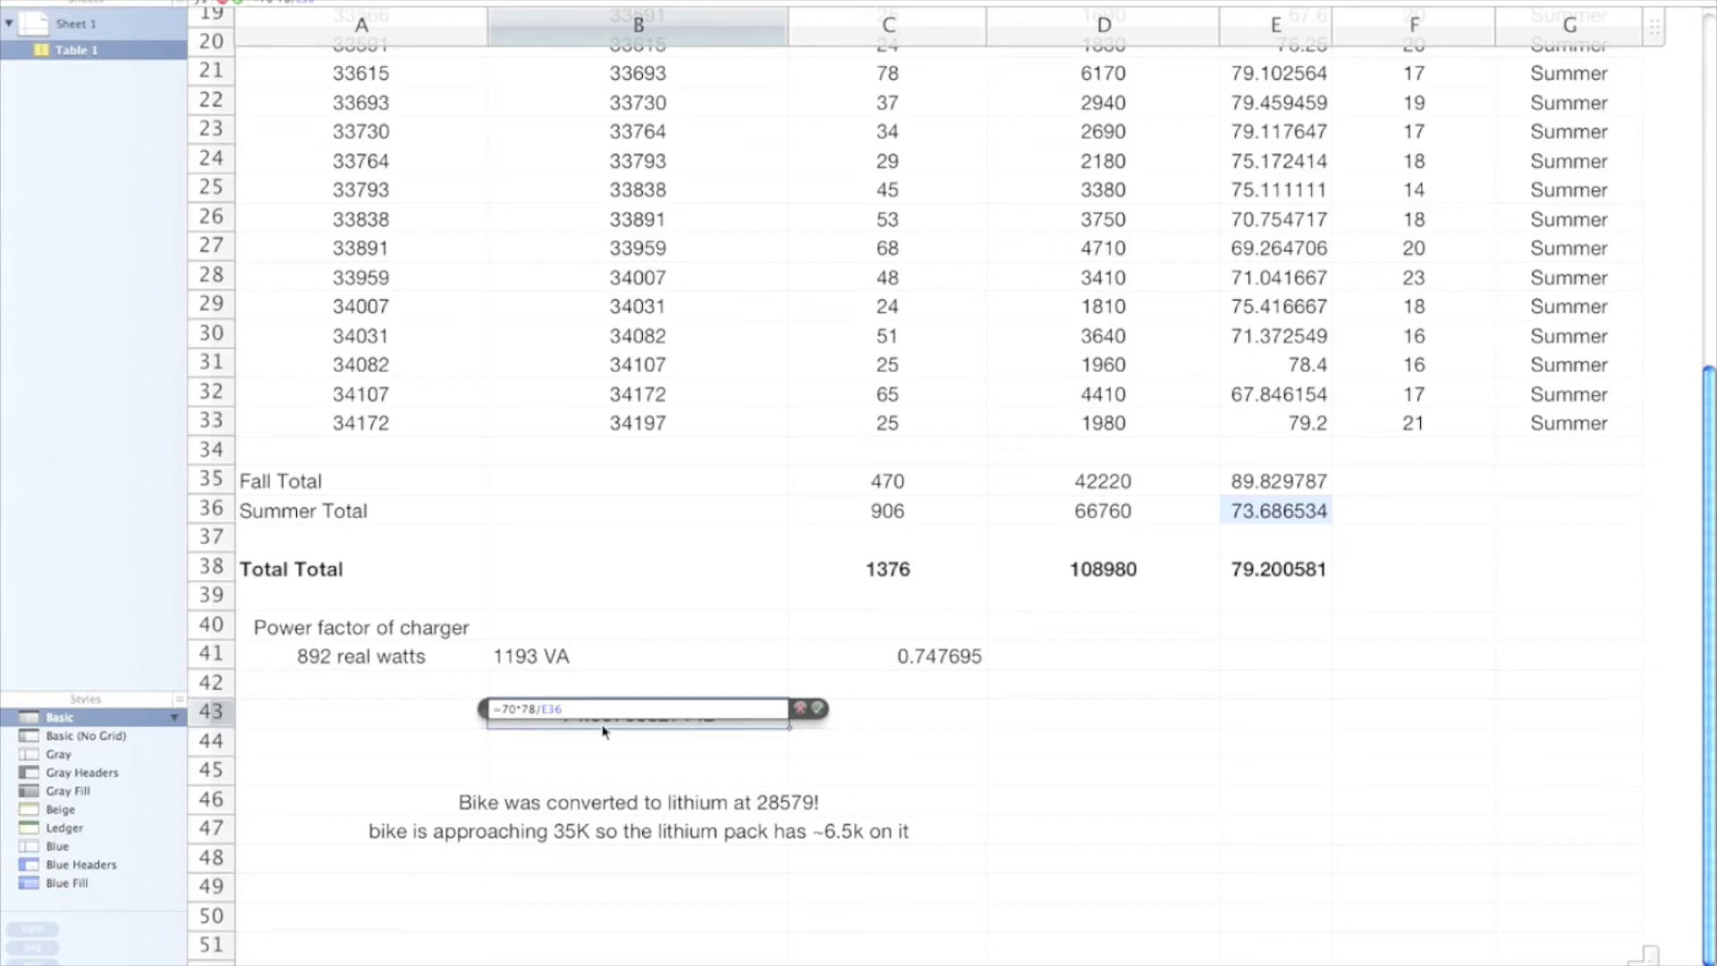
{"action": "type", "text": "/0.85"}
{"action": "key", "text": "Return"}
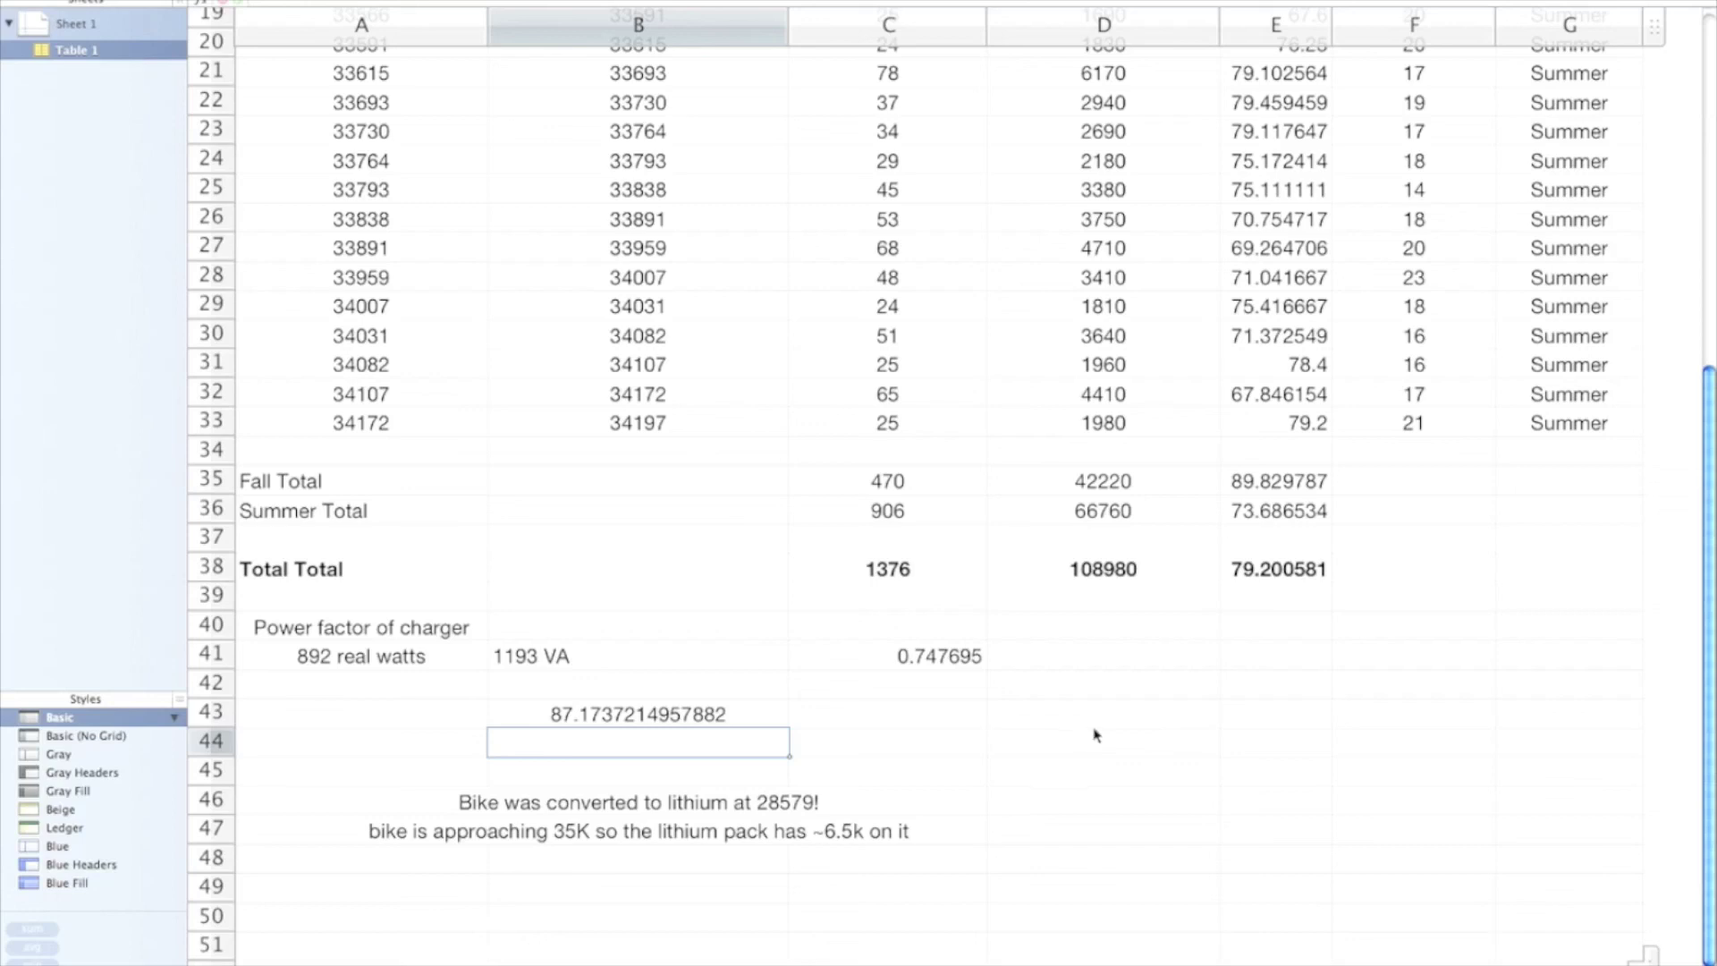
{"action": "scroll", "coordinate": [1094, 734], "scroll_direction": "up", "scroll_amount": 5}
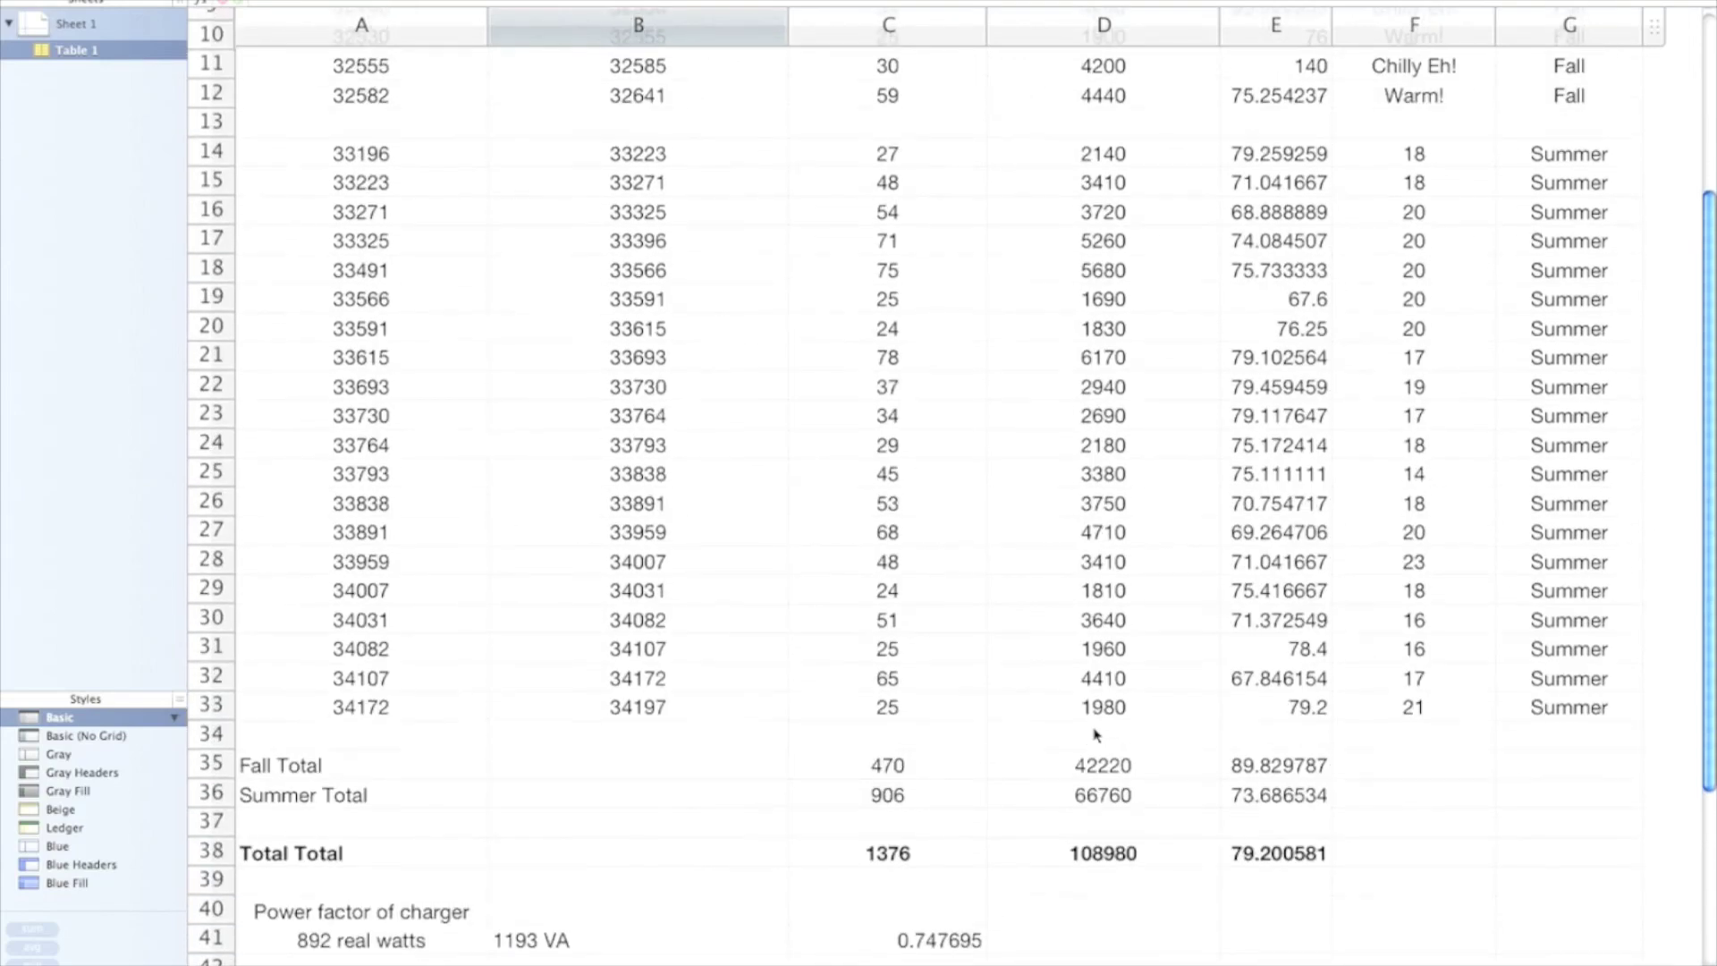
{"action": "scroll", "coordinate": [1095, 735], "scroll_direction": "up", "scroll_amount": 1}
{"action": "scroll", "coordinate": [1089, 730], "scroll_direction": "up", "scroll_amount": 2}
{"action": "scroll", "coordinate": [1089, 730], "scroll_direction": "up", "scroll_amount": 3}
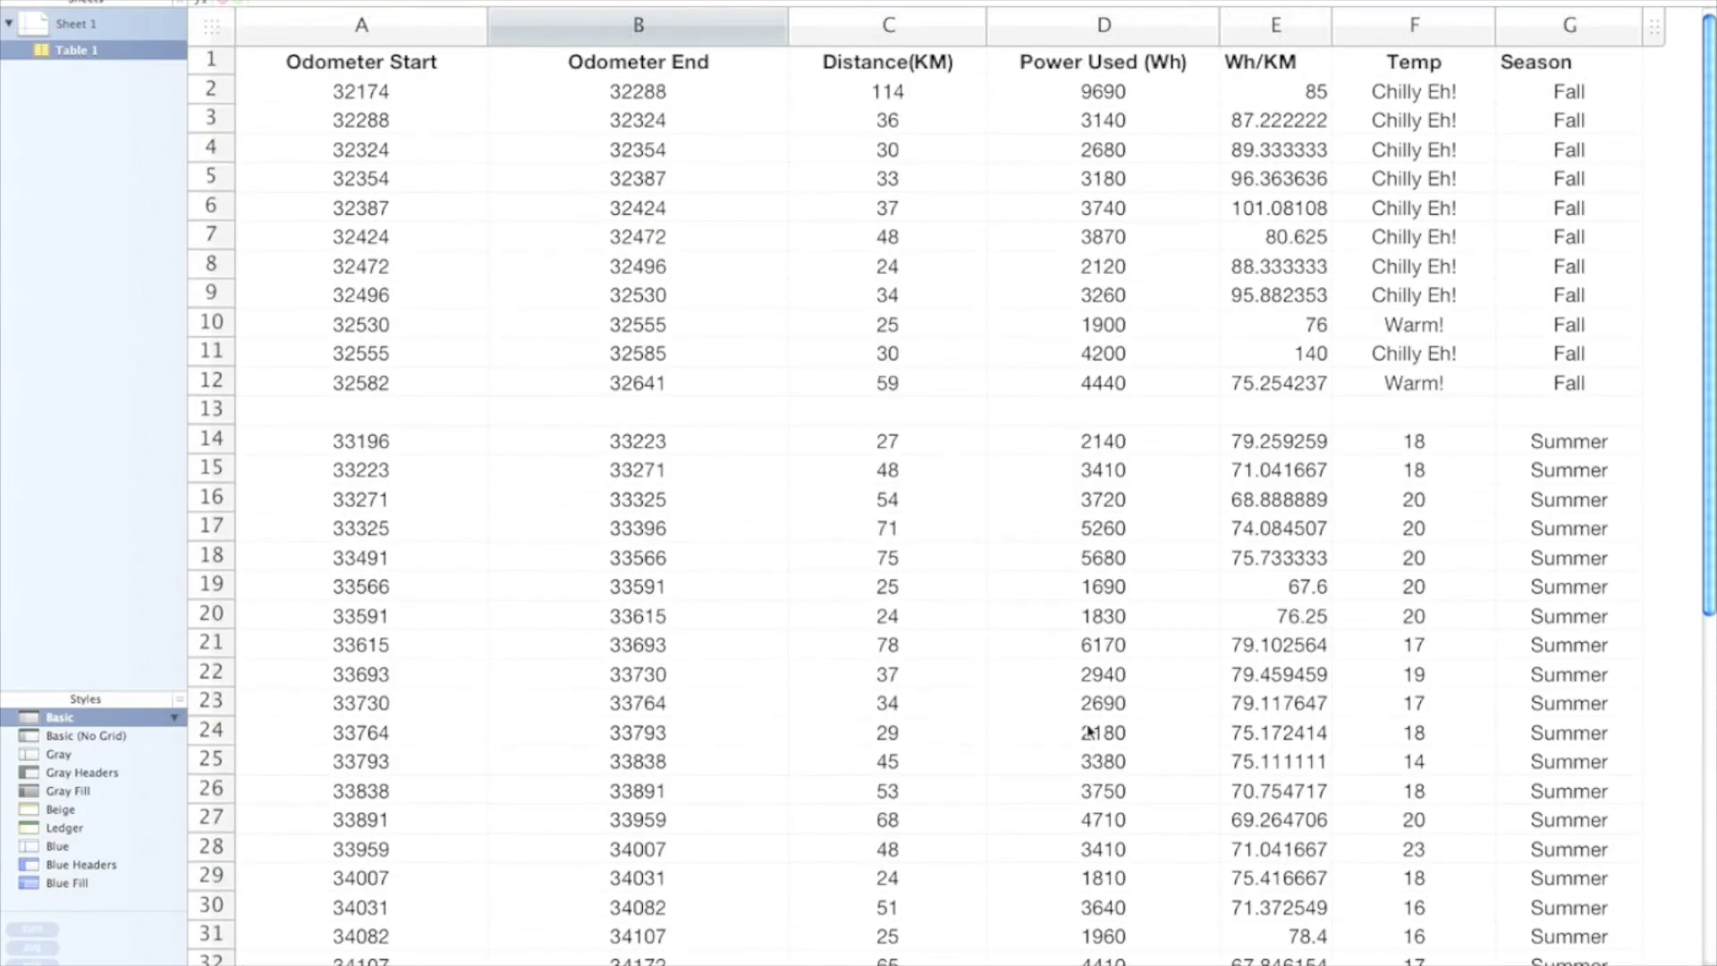